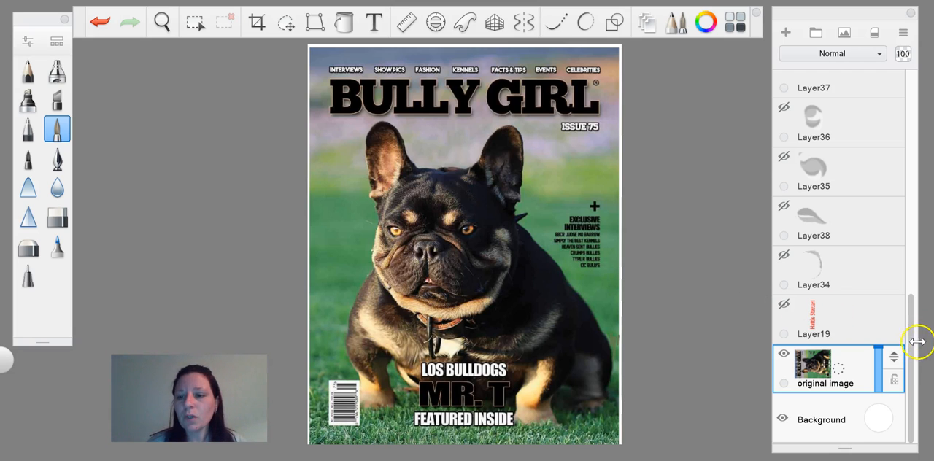
# Step: Switch to the browser, search Google Images for Hattie Stewart and look through the artwork results
pyautogui.moveTo(916, 342); pyautogui.dragTo(913, 117)
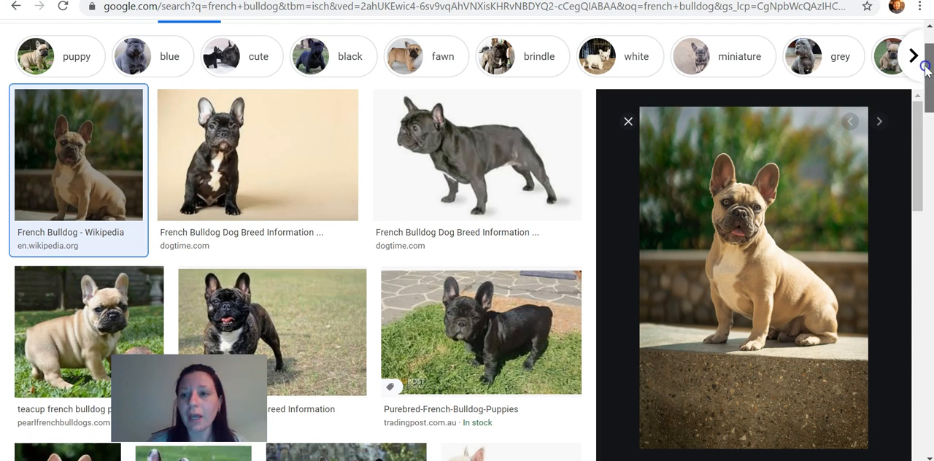
pyautogui.scroll(1, 923, 70)
pyautogui.scroll(1, 923, 71)
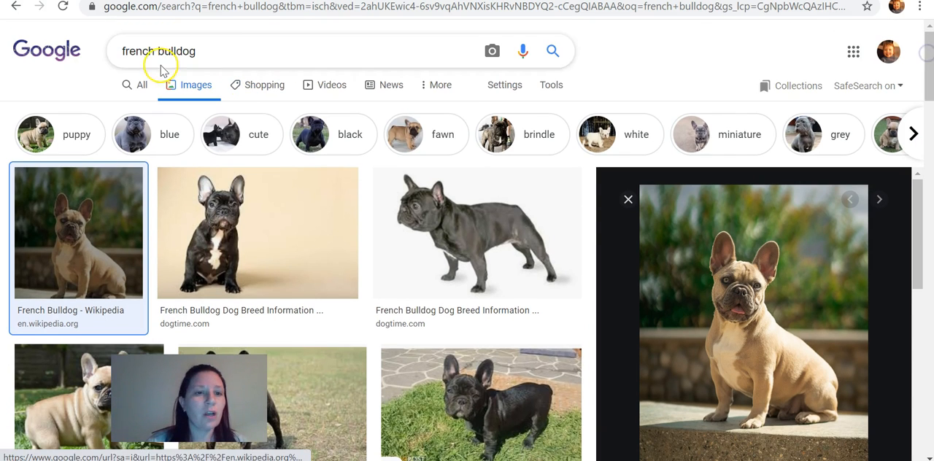
pyautogui.moveTo(197, 51); pyautogui.dragTo(60, 46)
pyautogui.write('Hatt')
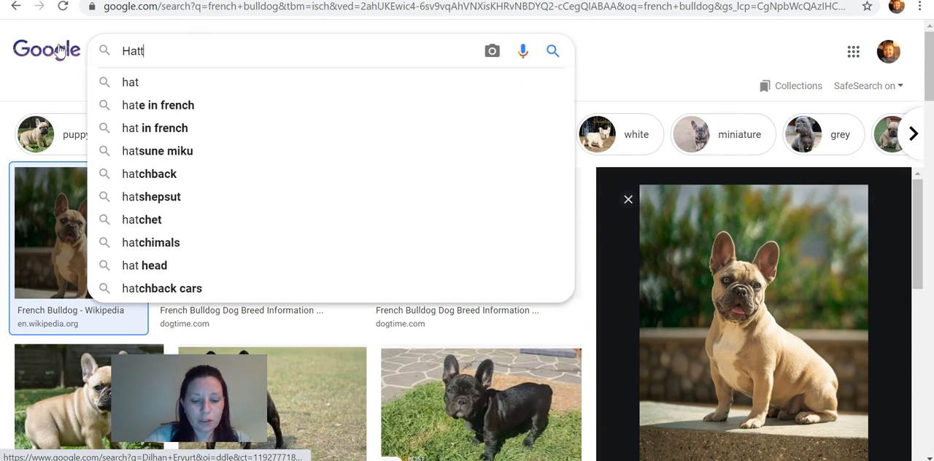
pyautogui.write('ie Stewart')
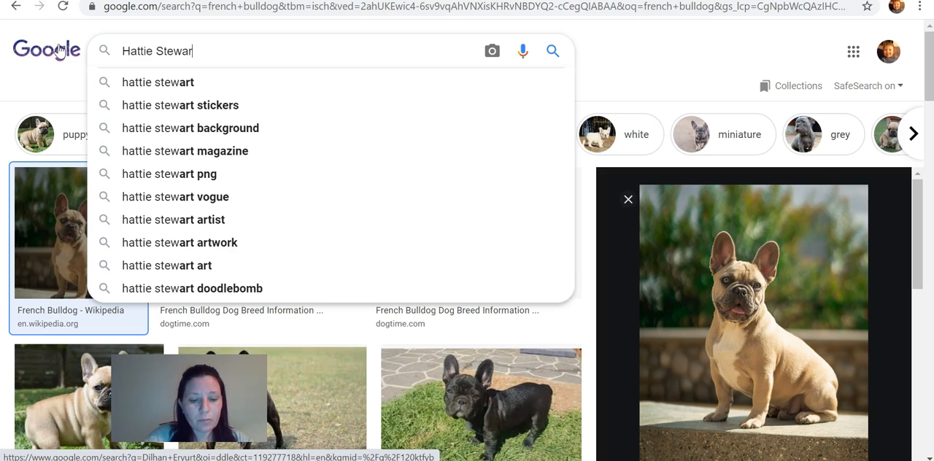
pyautogui.press('Return')
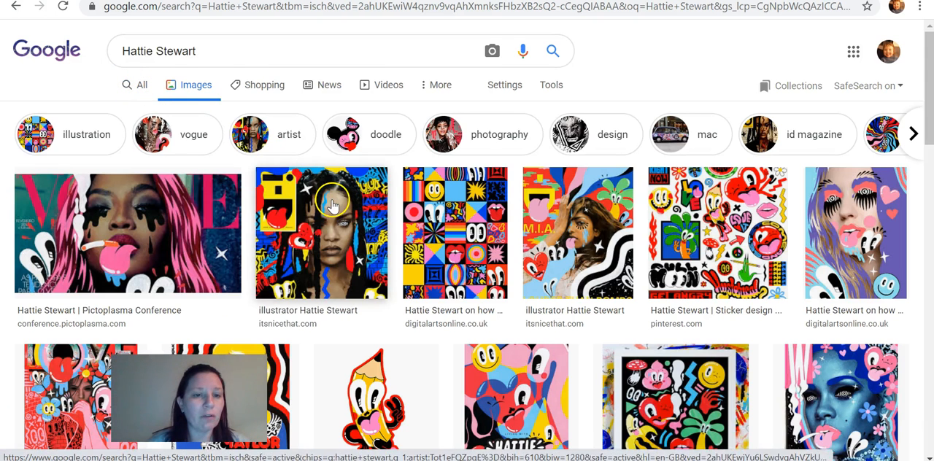
pyautogui.moveTo(932, 117); pyautogui.dragTo(931, 257)
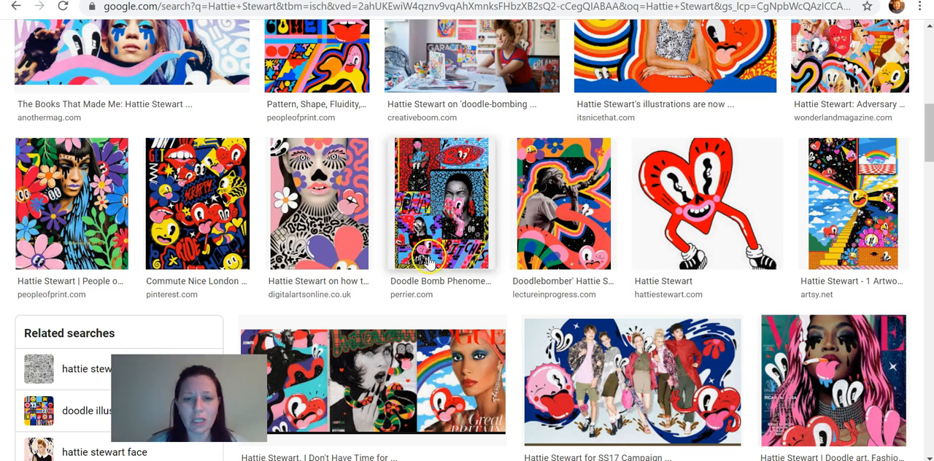
pyautogui.moveTo(929, 162); pyautogui.dragTo(892, 50)
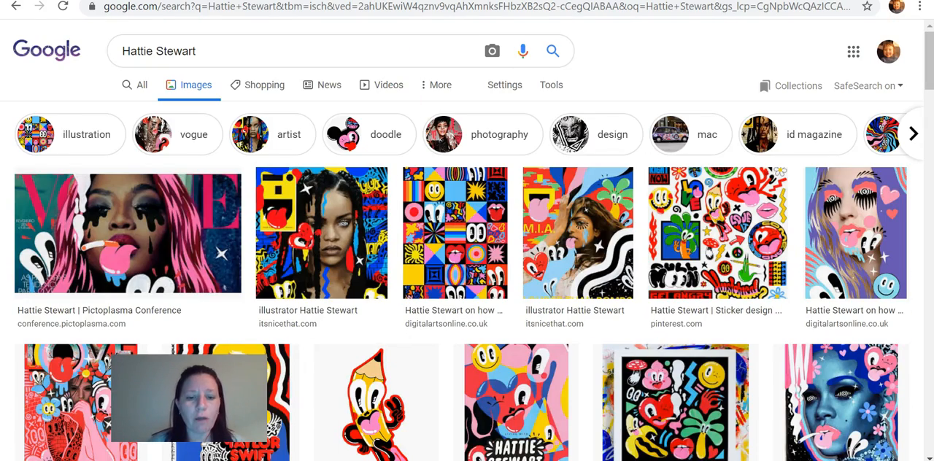
# Step: Look through the reference cover images in the Hattie Stewart folder and return to the Bully Girl cover in SketchBook
pyautogui.moveTo(379, 459)
pyautogui.click(385, 438)
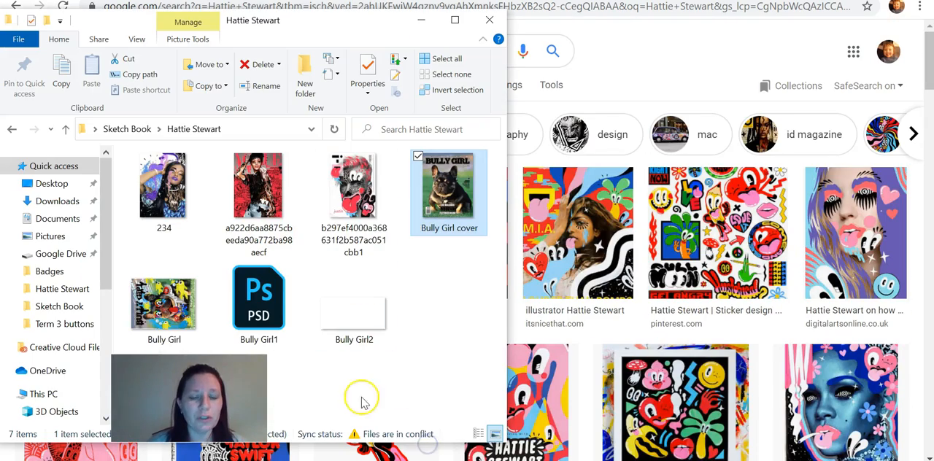
pyautogui.click(489, 19)
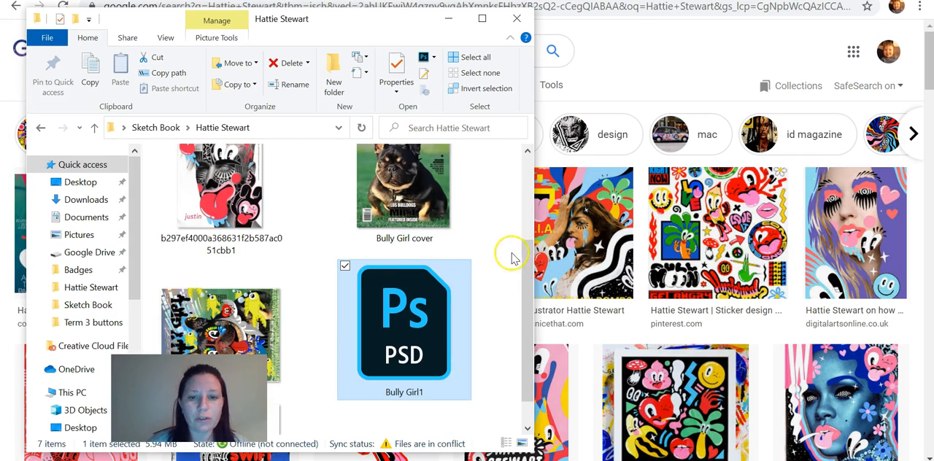
pyautogui.click(523, 210)
pyautogui.moveTo(522, 211); pyautogui.dragTo(523, 191)
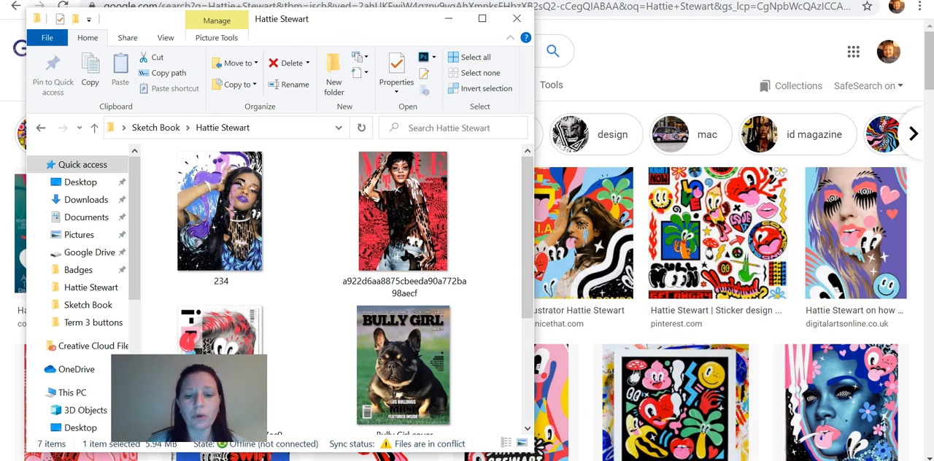
pyautogui.moveTo(525, 460)
pyautogui.click(524, 422)
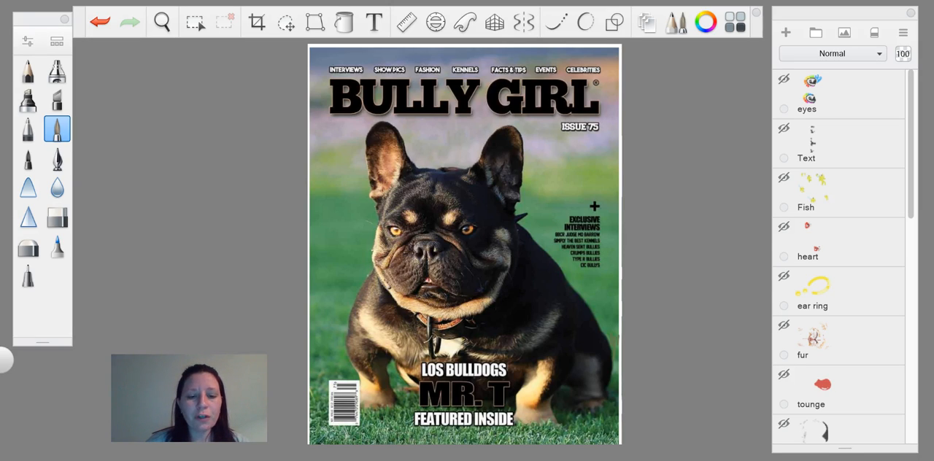
pyautogui.click(341, 460)
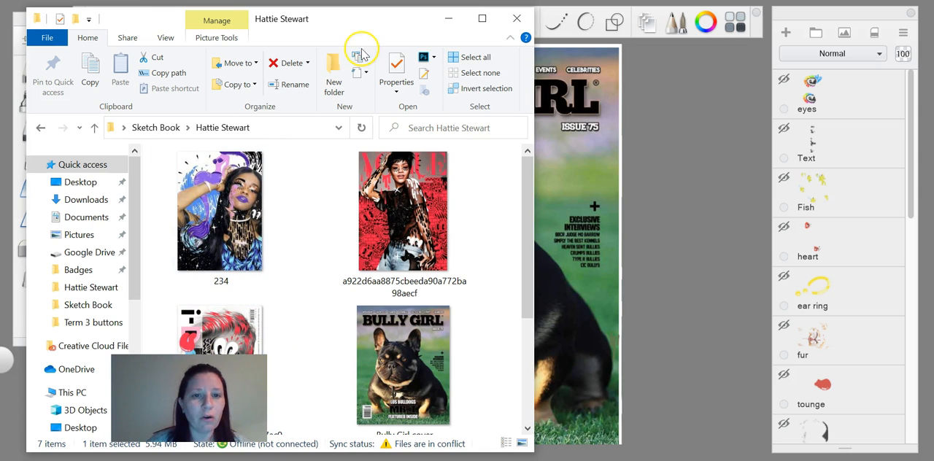
pyautogui.moveTo(355, 26); pyautogui.dragTo(355, 11)
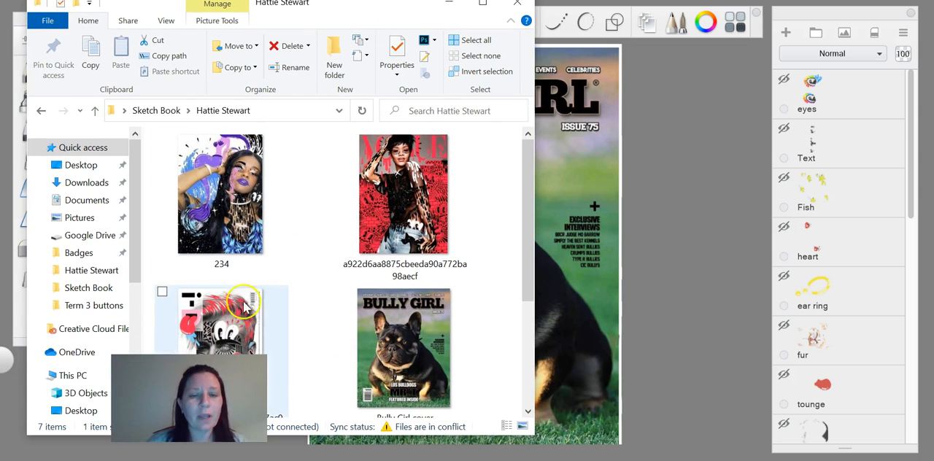
pyautogui.click(691, 94)
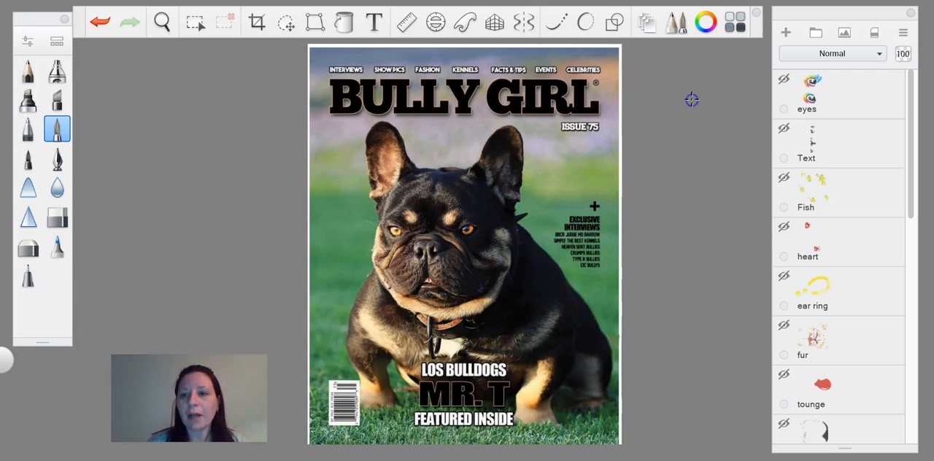
# Step: Make the eyes layer visible and inspect the cartoon eyes up close on the dog's face
pyautogui.click(783, 80)
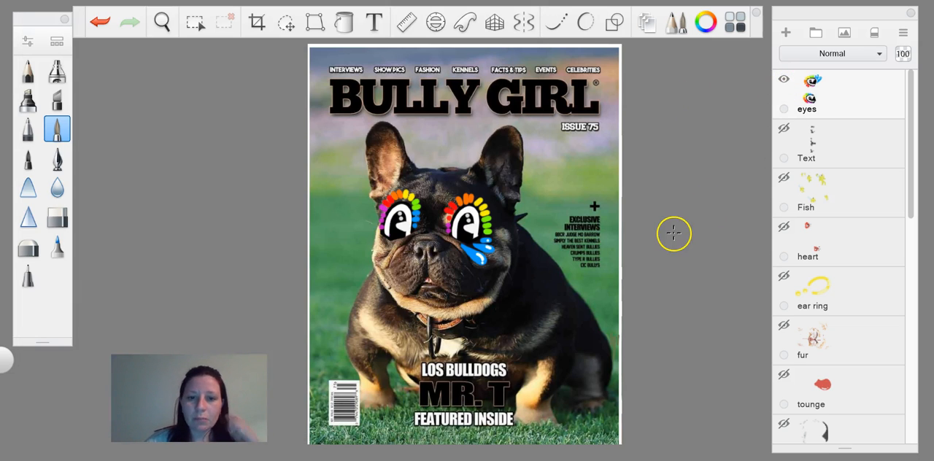
pyautogui.scroll(5, 673, 234)
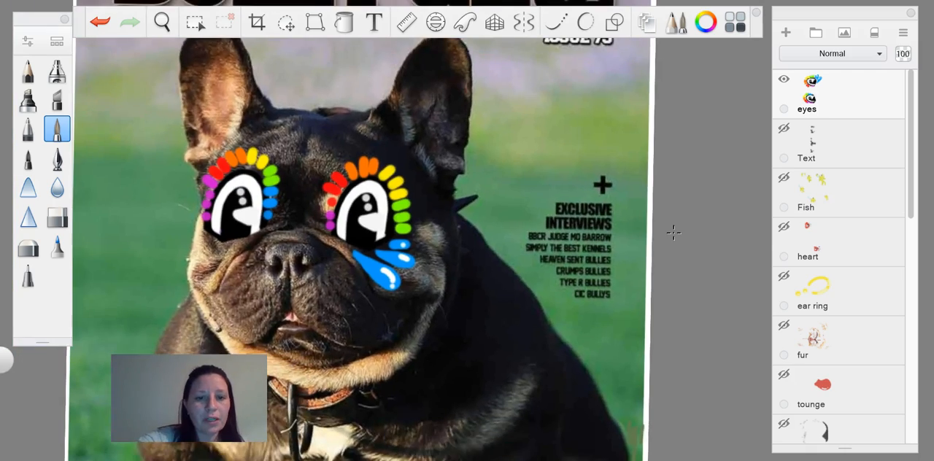
pyautogui.scroll(2, 674, 234)
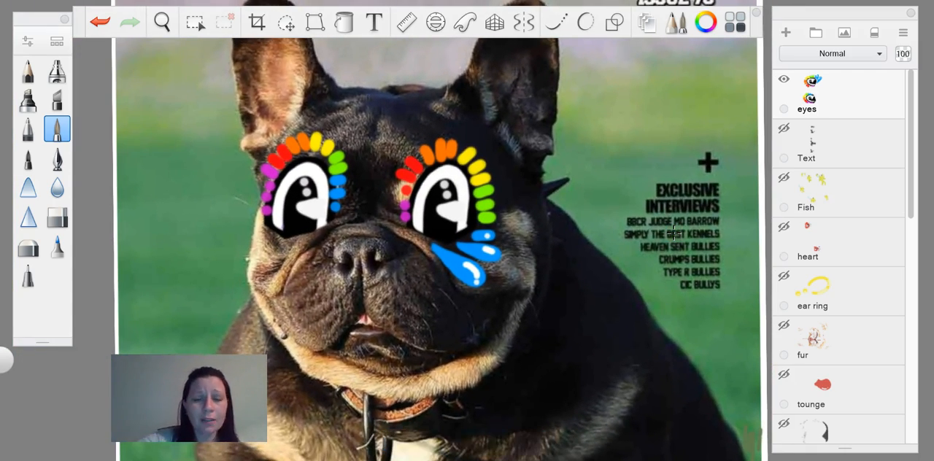
pyautogui.scroll(1, 674, 234)
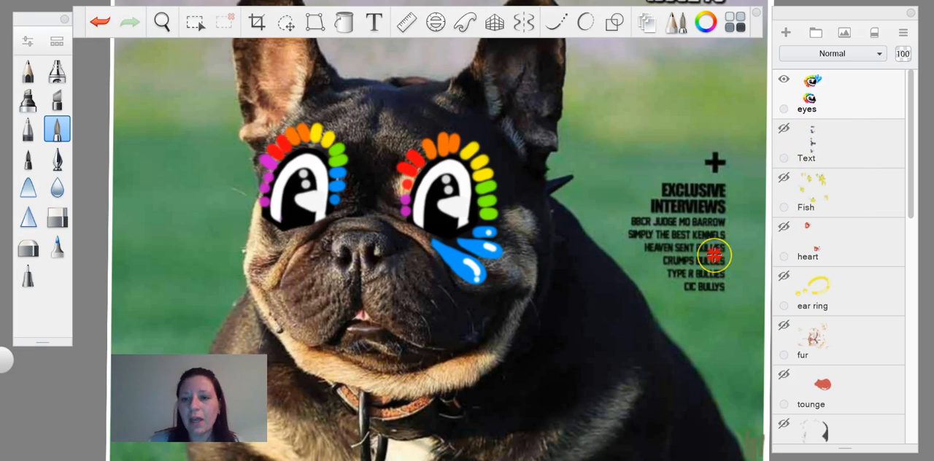
pyautogui.scroll(-5, 714, 254)
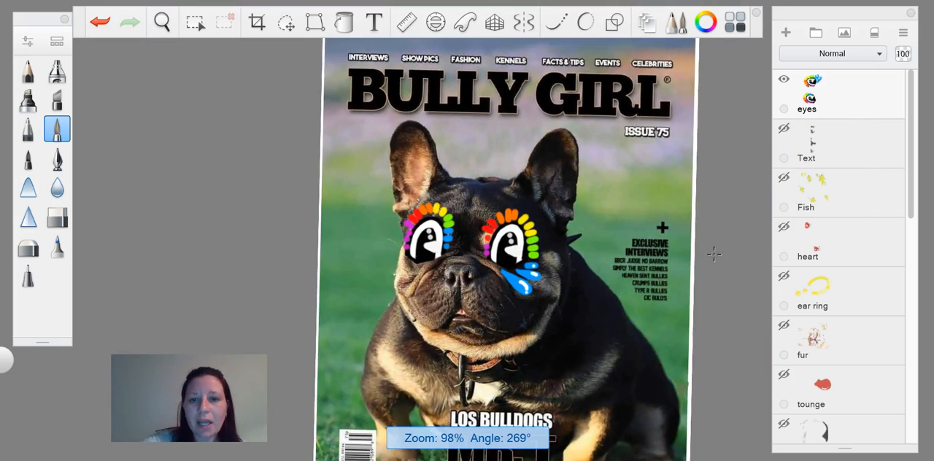
pyautogui.scroll(1, 713, 254)
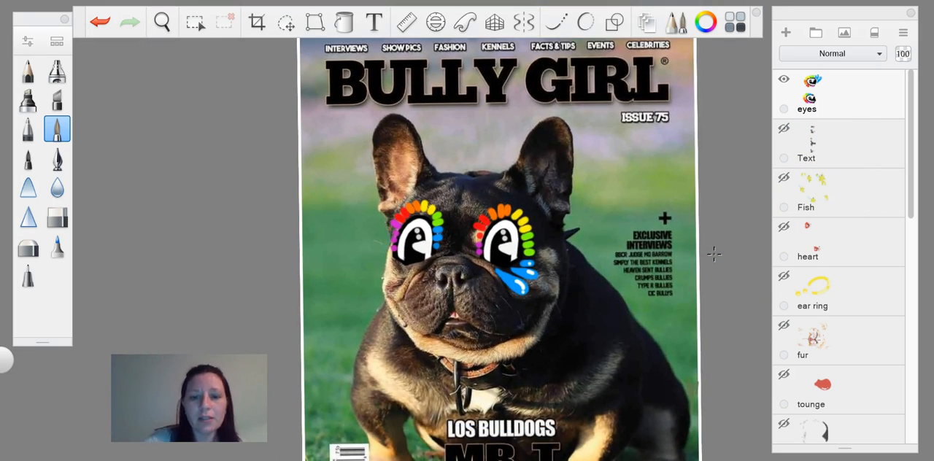
# Step: Check the reference covers in the folder and make the Text layer visible on the magazine cover
pyautogui.hotkey('alt', 'Tab')
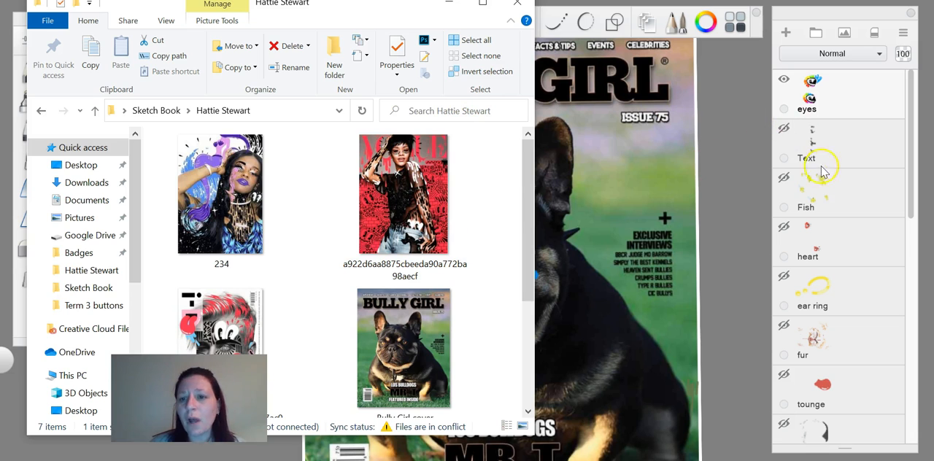
pyautogui.click(840, 155)
pyautogui.click(786, 130)
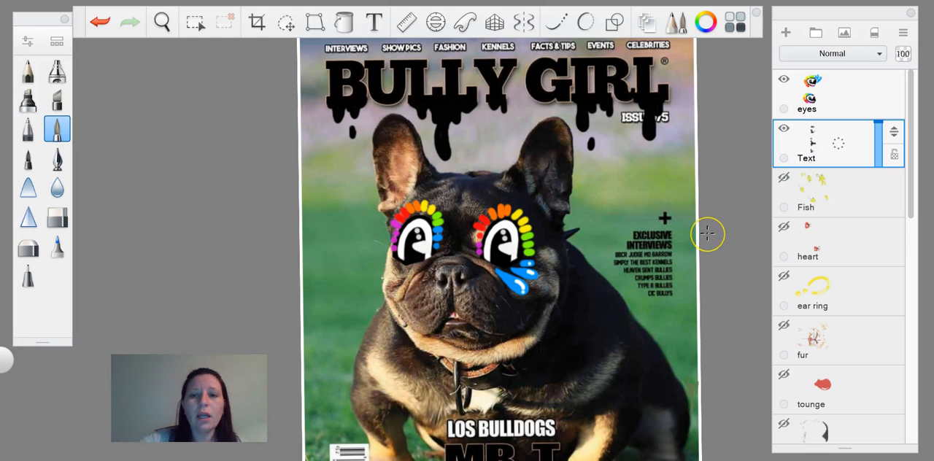
pyautogui.scroll(-1, 707, 233)
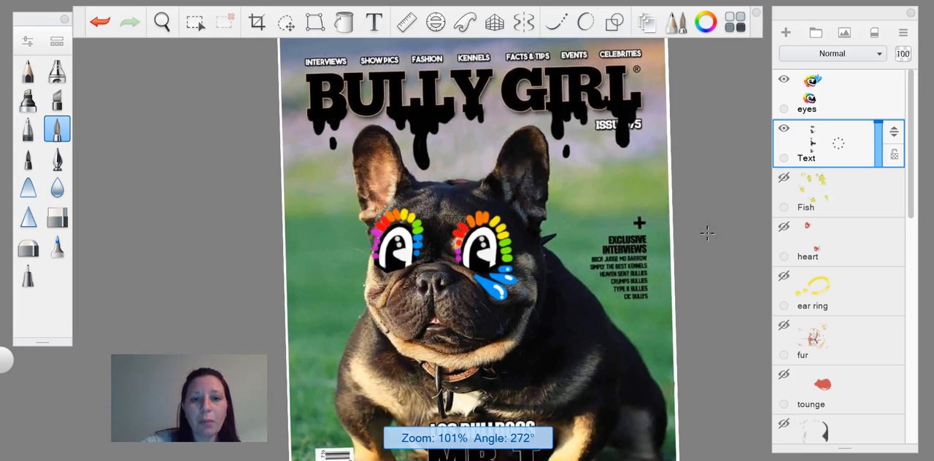
pyautogui.scroll(1, 708, 234)
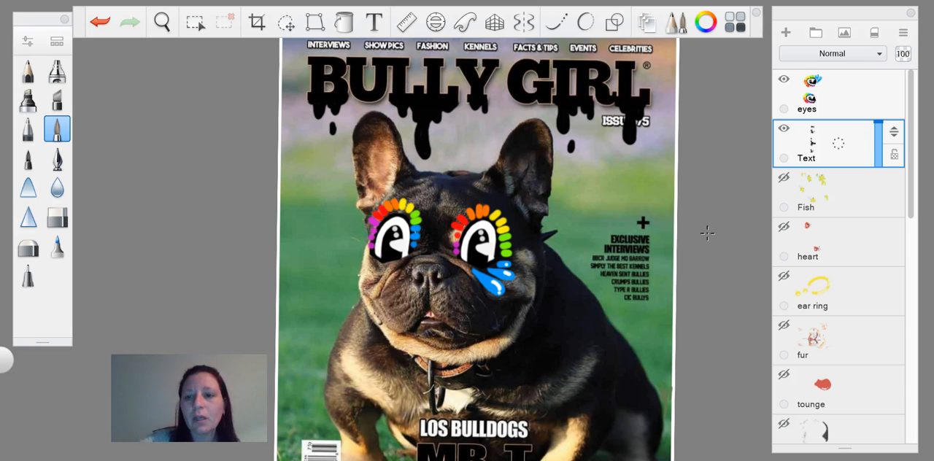
# Step: Compare with the reference covers in the Hattie Stewart folder and make the tounge layer visible
pyautogui.moveTo(914, 218); pyautogui.dragTo(917, 276)
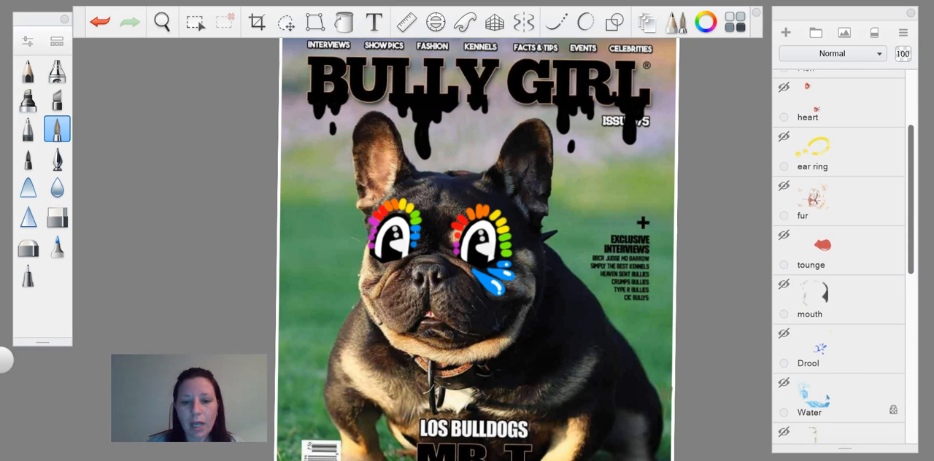
pyautogui.hotkey('alt', 'Tab')
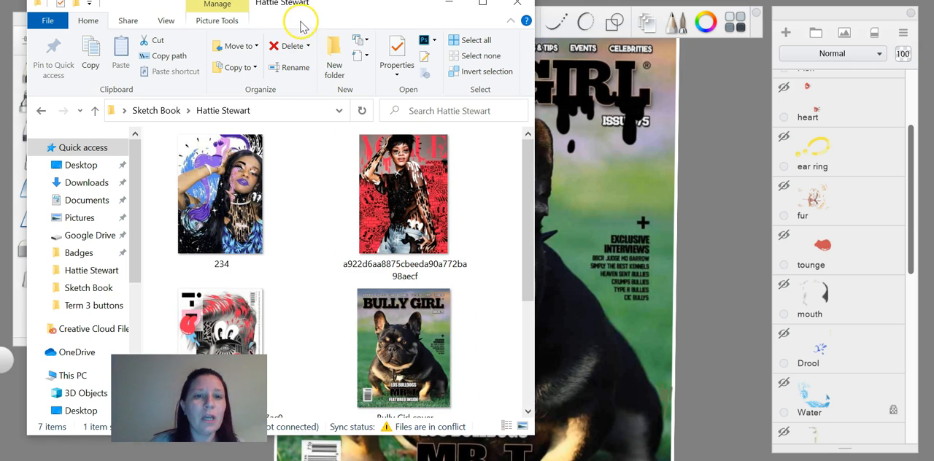
pyautogui.moveTo(295, 9); pyautogui.dragTo(483, 15)
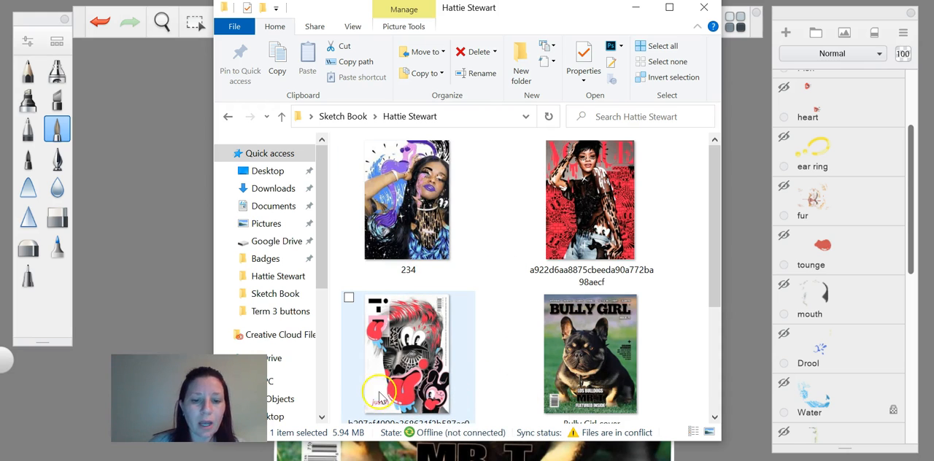
pyautogui.click(745, 73)
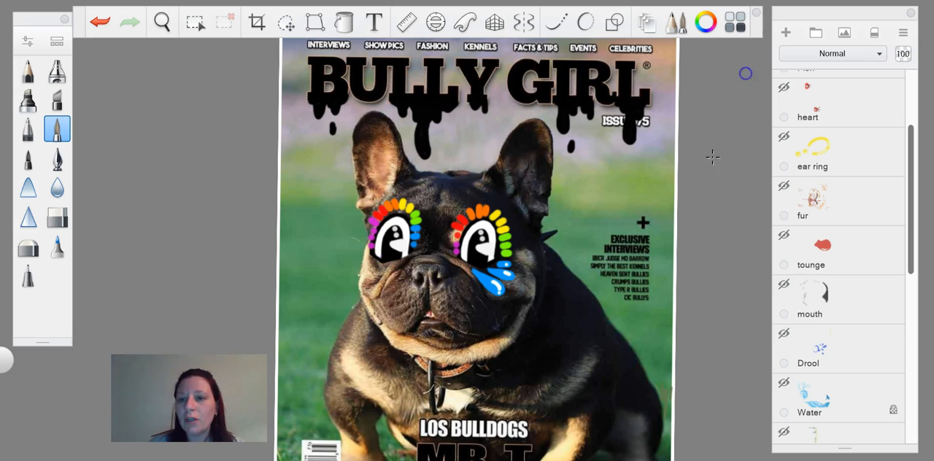
pyautogui.click(784, 235)
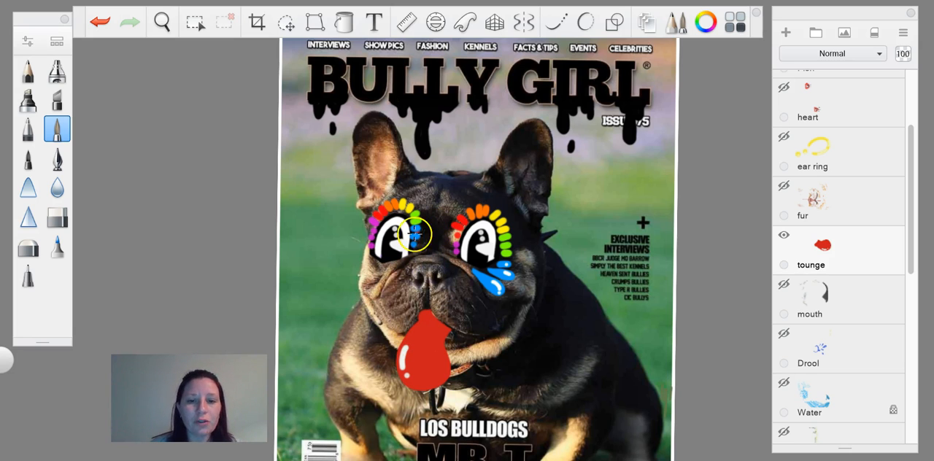
# Step: Consult the reference covers again, make the fur layer visible and inspect its details on the dog's face and body
pyautogui.hotkey('alt', 'Tab')
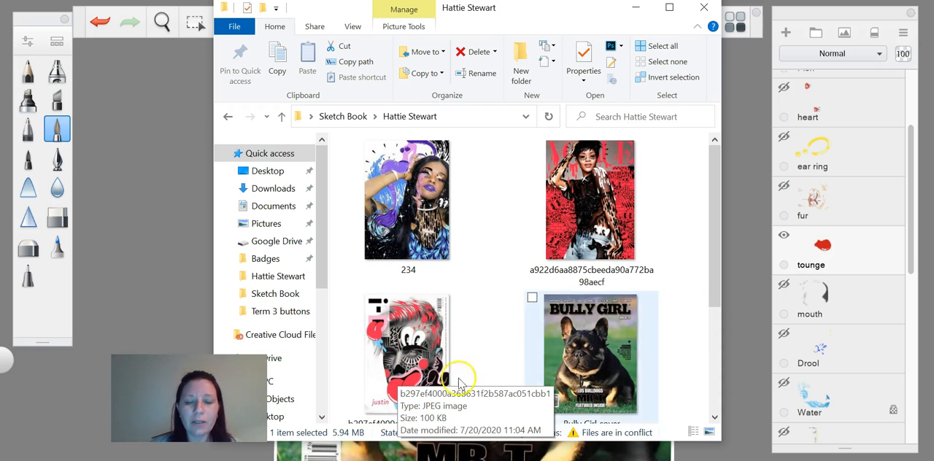
pyautogui.click(746, 253)
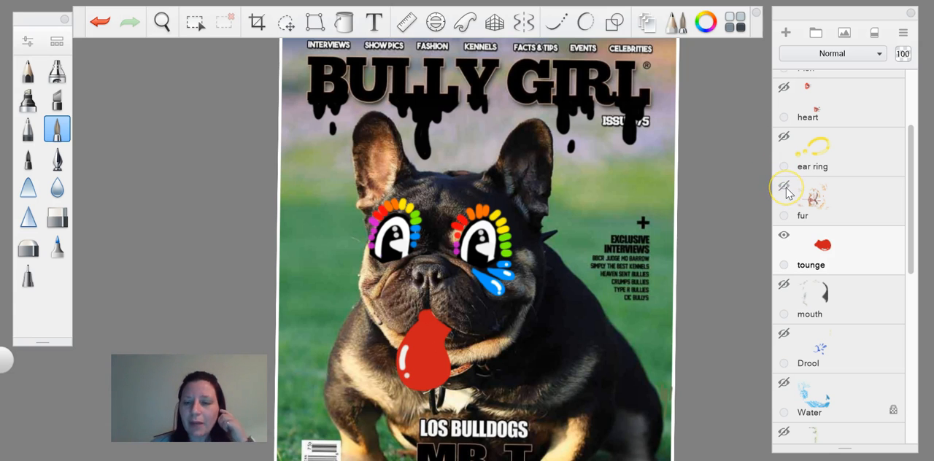
pyautogui.click(785, 188)
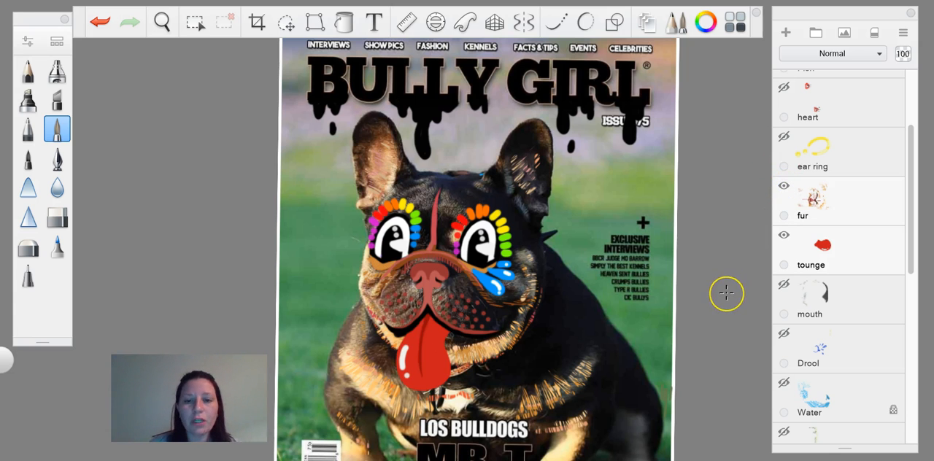
pyautogui.scroll(-2, 726, 293)
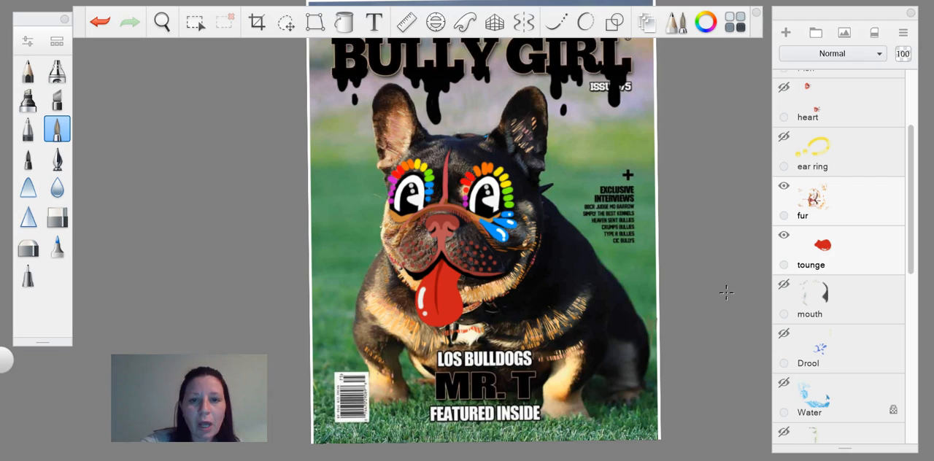
pyautogui.scroll(5, 726, 292)
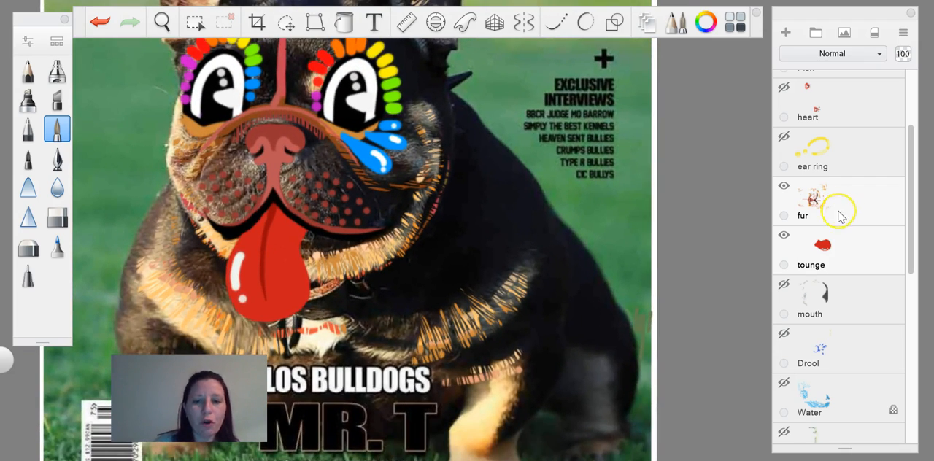
pyautogui.scroll(-2, 847, 275)
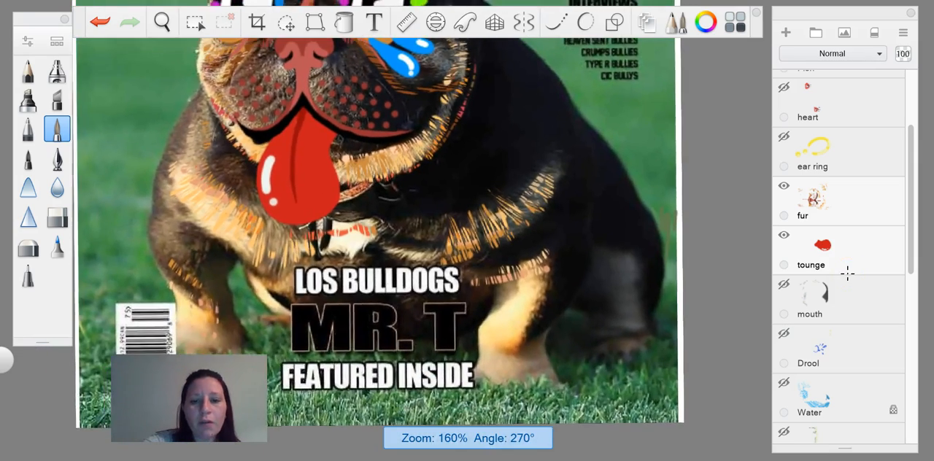
# Step: Add a new layer directly above the fur layer for a fur demonstration
pyautogui.scroll(1, 848, 275)
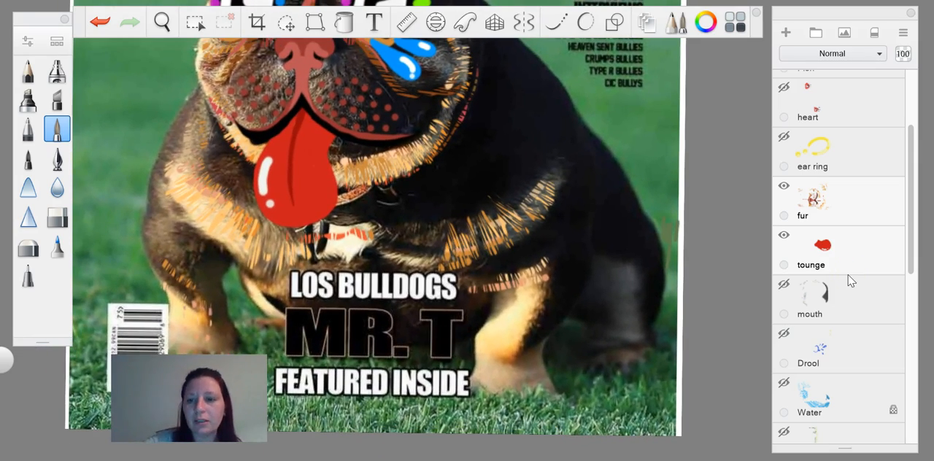
pyautogui.click(855, 213)
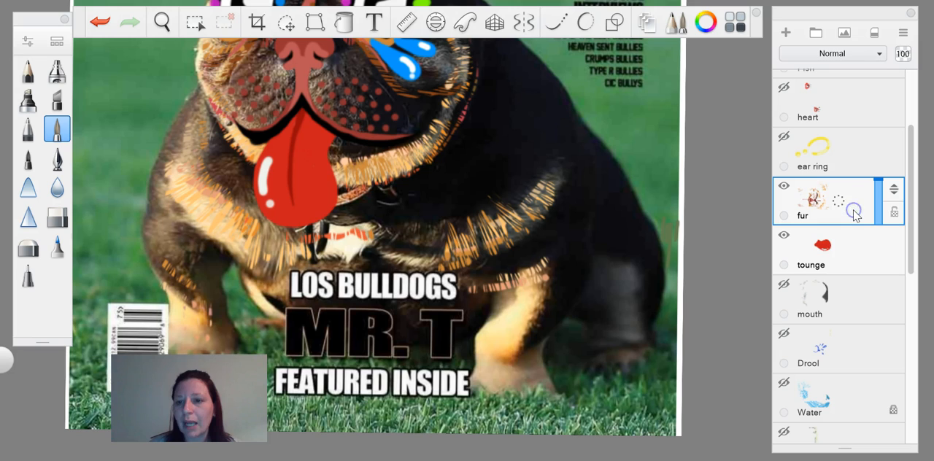
pyautogui.click(789, 34)
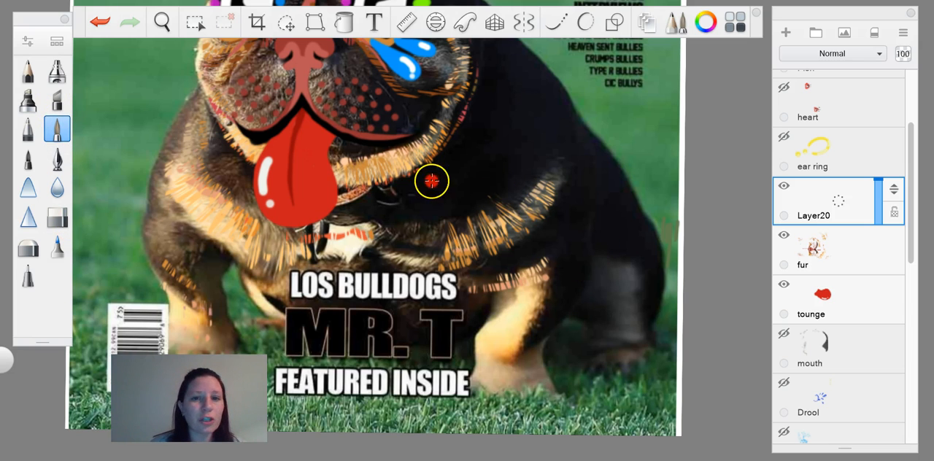
# Step: Sample the tan colour from the dog's leg and paint a thick stroke across its shoulder at brush size 25.5
pyautogui.click(706, 21)
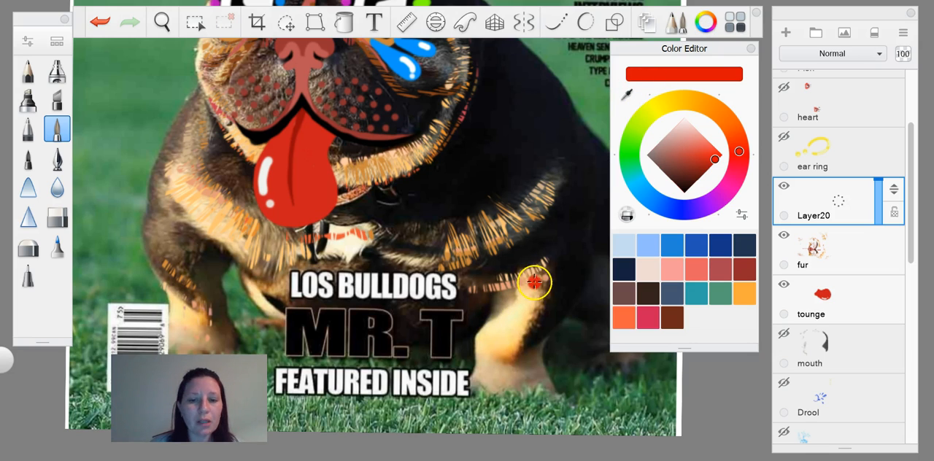
pyautogui.click(629, 96)
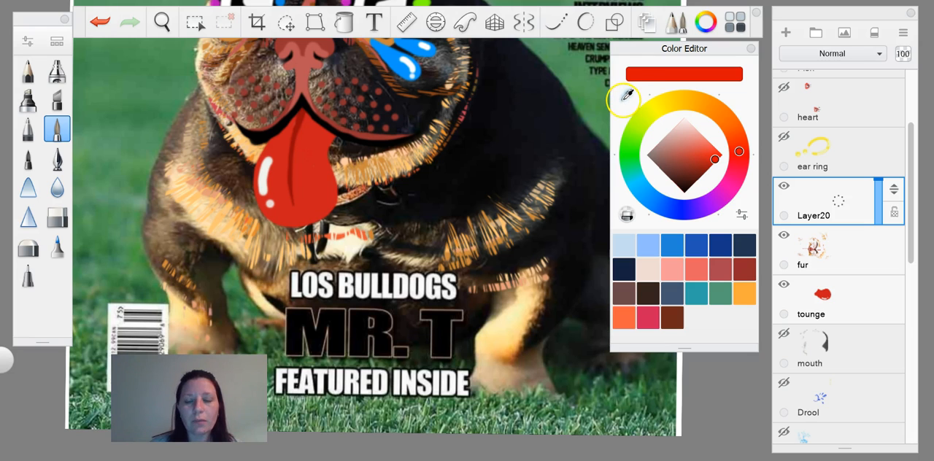
pyautogui.click(522, 312)
pyautogui.moveTo(523, 312); pyautogui.dragTo(501, 354)
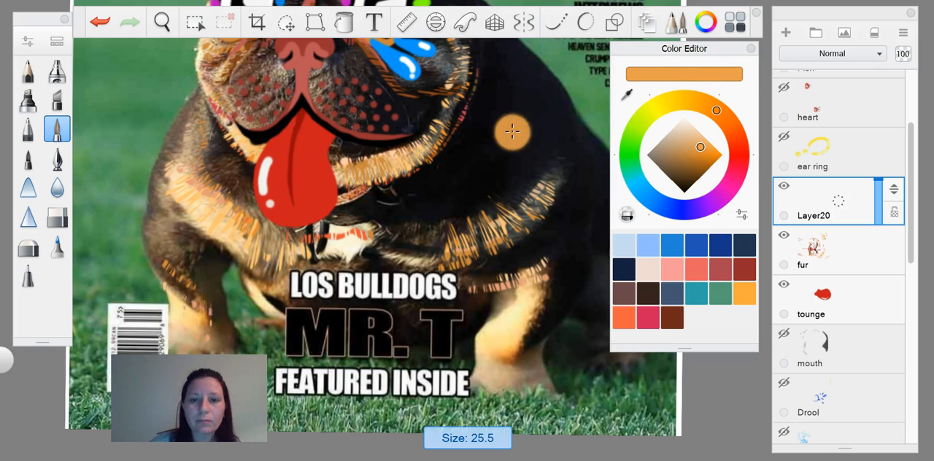
pyautogui.moveTo(528, 114); pyautogui.dragTo(469, 188)
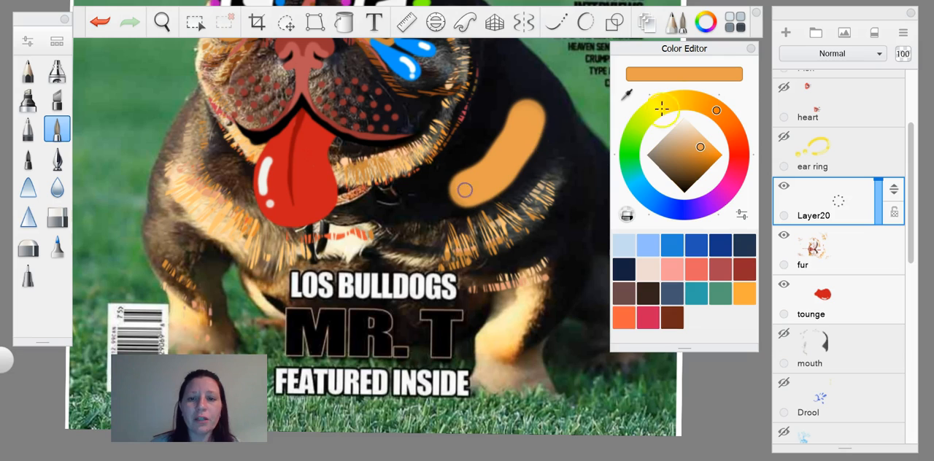
# Step: Choose a deeper orange, reduce the brush size to 5.5 and shade the inner edge of the tan shoulder stroke
pyautogui.click(686, 143)
pyautogui.click(708, 152)
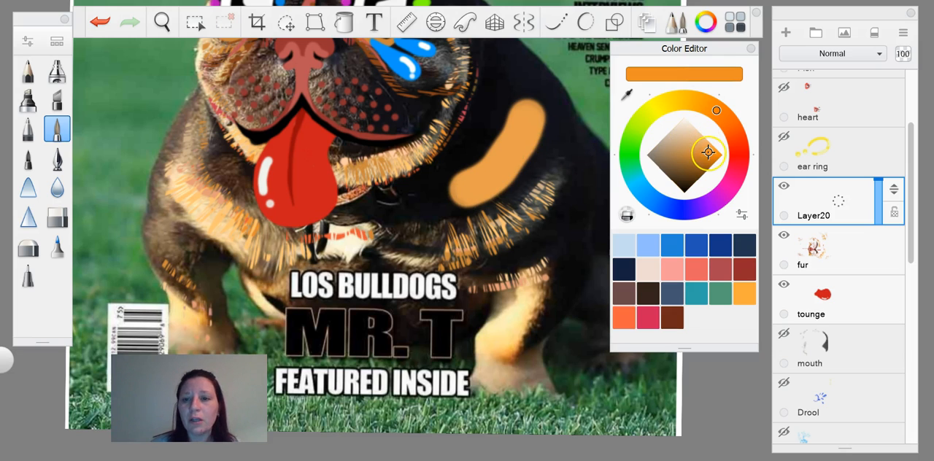
pyautogui.press('[')
pyautogui.press('[')
pyautogui.press('[')
pyautogui.press('[')
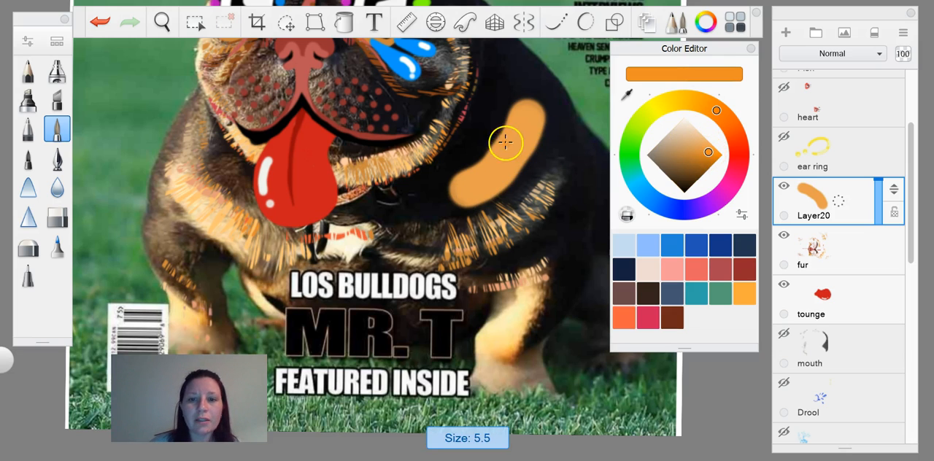
pyautogui.moveTo(505, 141)
pyautogui.mouseDown()
pyautogui.moveTo(446, 191)
pyautogui.moveTo(477, 168)
pyautogui.mouseUp()
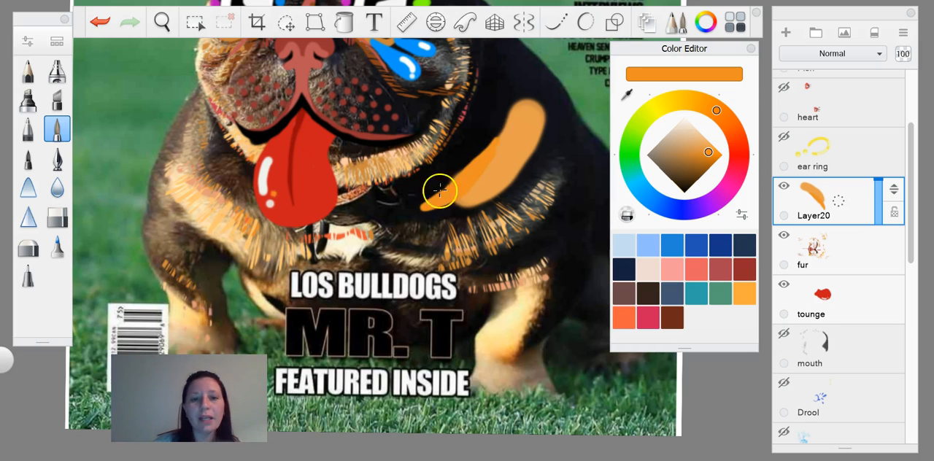
# Step: Cut thin hair-like gaps across the orange shoulder stroke with the hard eraser and soften its edges with the soft eraser
pyautogui.click(57, 217)
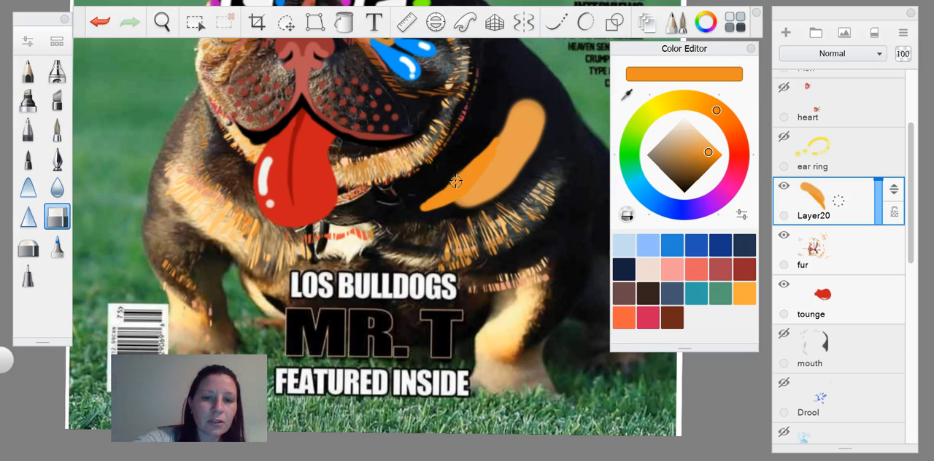
pyautogui.press(']')
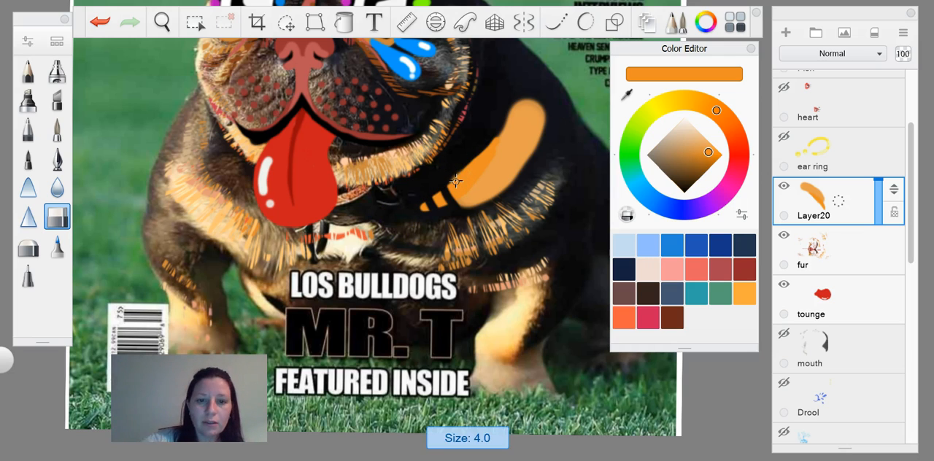
pyautogui.press('[')
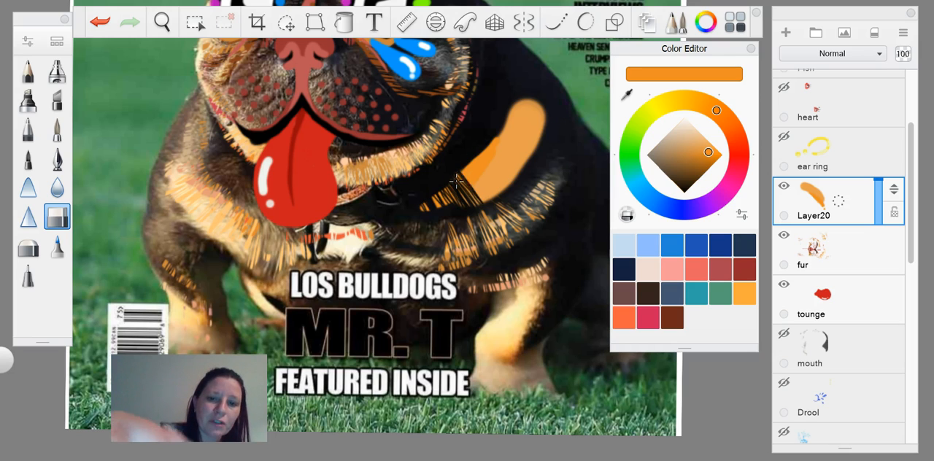
pyautogui.moveTo(477, 155); pyautogui.dragTo(512, 184)
pyautogui.moveTo(484, 150)
pyautogui.mouseDown()
pyautogui.moveTo(517, 177)
pyautogui.moveTo(523, 168)
pyautogui.mouseUp()
pyautogui.moveTo(492, 142)
pyautogui.mouseDown()
pyautogui.moveTo(524, 165)
pyautogui.moveTo(530, 157)
pyautogui.mouseUp()
pyautogui.moveTo(502, 130)
pyautogui.mouseDown()
pyautogui.moveTo(535, 149)
pyautogui.moveTo(540, 139)
pyautogui.mouseUp()
pyautogui.moveTo(509, 113)
pyautogui.mouseDown()
pyautogui.moveTo(545, 131)
pyautogui.moveTo(546, 115)
pyautogui.moveTo(545, 130)
pyautogui.mouseUp()
pyautogui.moveTo(508, 116); pyautogui.dragTo(539, 145)
pyautogui.moveTo(500, 131)
pyautogui.mouseDown()
pyautogui.moveTo(535, 156)
pyautogui.moveTo(526, 168)
pyautogui.mouseUp()
pyautogui.moveTo(487, 143); pyautogui.dragTo(521, 176)
pyautogui.moveTo(495, 134)
pyautogui.mouseDown()
pyautogui.moveTo(529, 162)
pyautogui.moveTo(532, 155)
pyautogui.mouseUp()
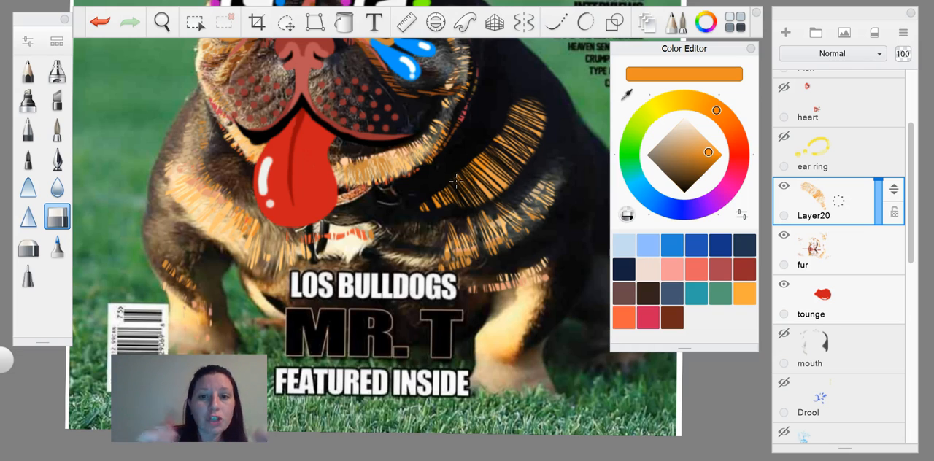
pyautogui.click(27, 248)
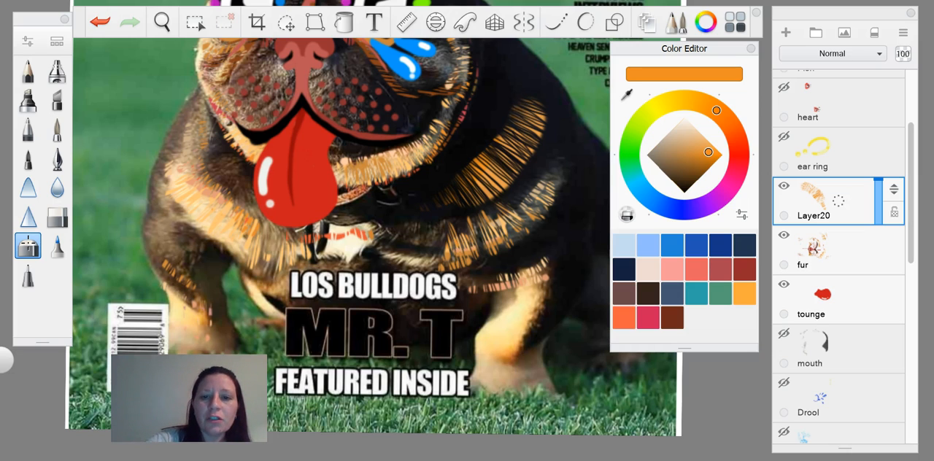
pyautogui.moveTo(541, 113); pyautogui.dragTo(508, 182)
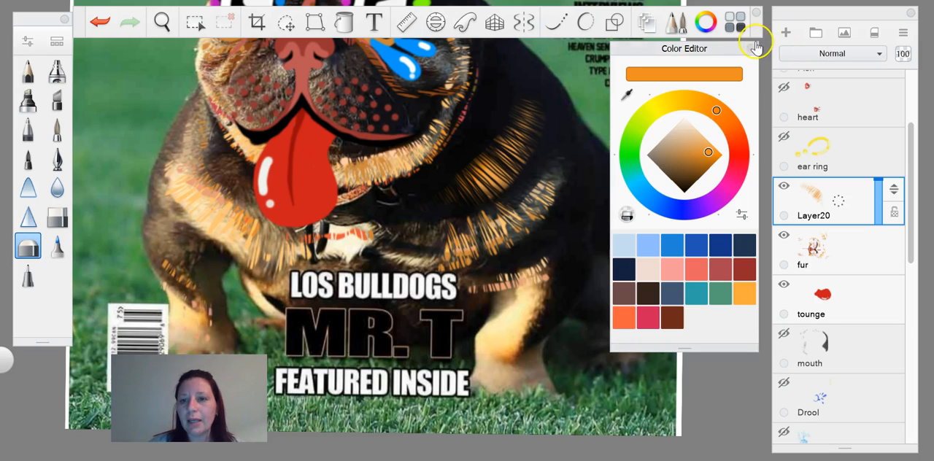
# Step: Close the Color Editor and delete the practice layer holding the orange fur stroke
pyautogui.click(752, 48)
pyautogui.moveTo(881, 207); pyautogui.dragTo(877, 173)
pyautogui.scroll(-3, 647, 319)
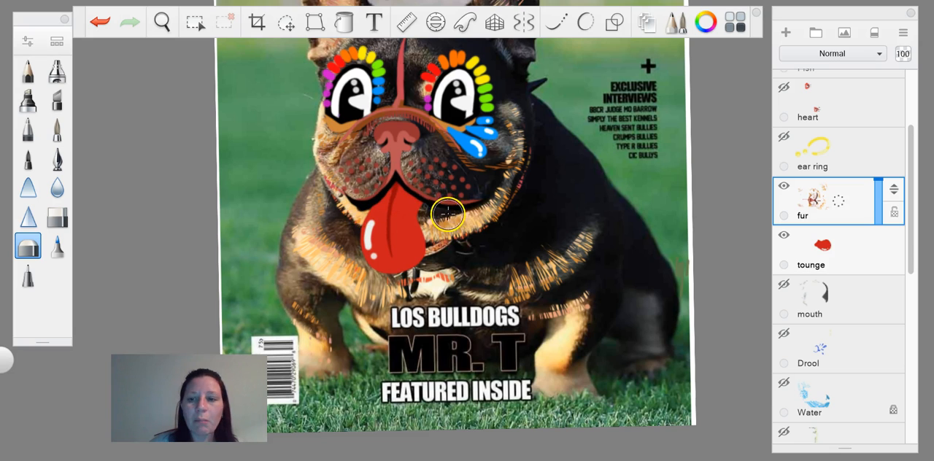
# Step: Make the mouth layer visible and view it in the context of the whole cover
pyautogui.click(784, 284)
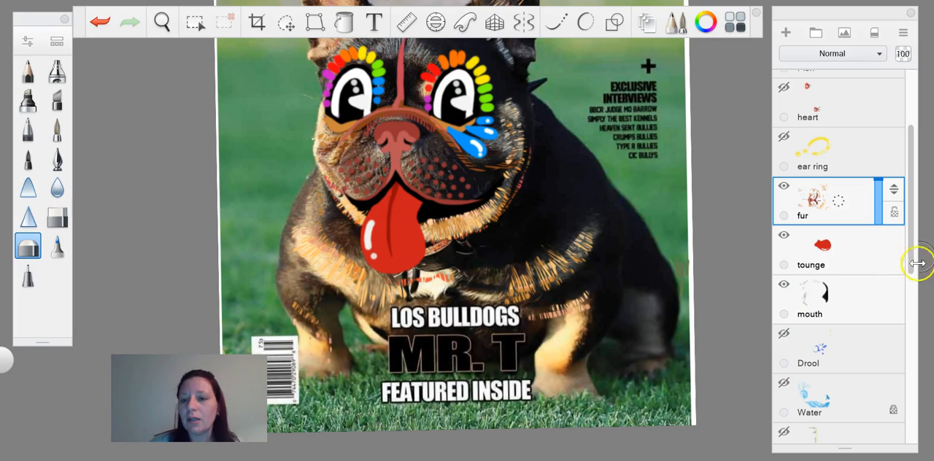
pyautogui.scroll(-5, 759, 318)
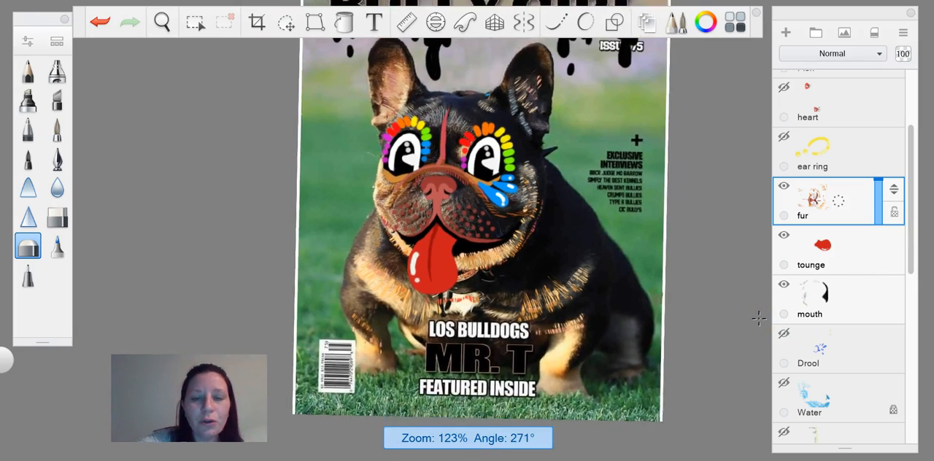
pyautogui.scroll(-1, 760, 319)
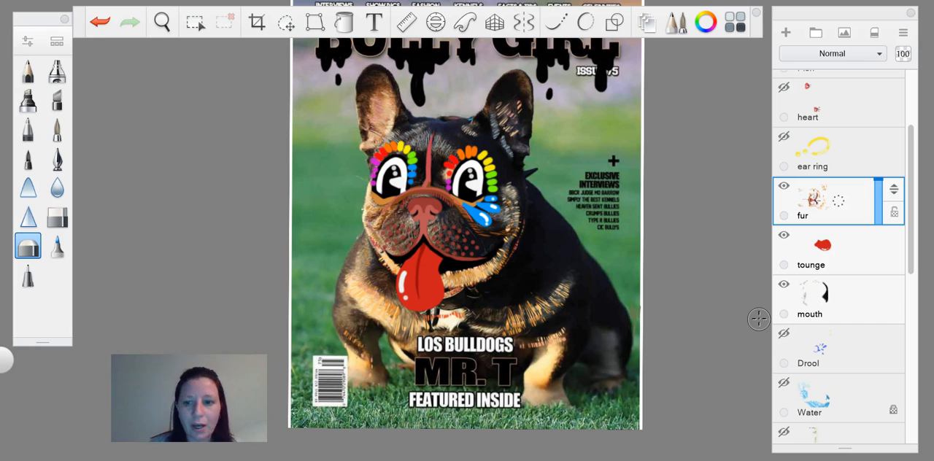
# Step: Make the Drool layer visible and inspect the blue drips around the dog's tongue up close
pyautogui.click(785, 333)
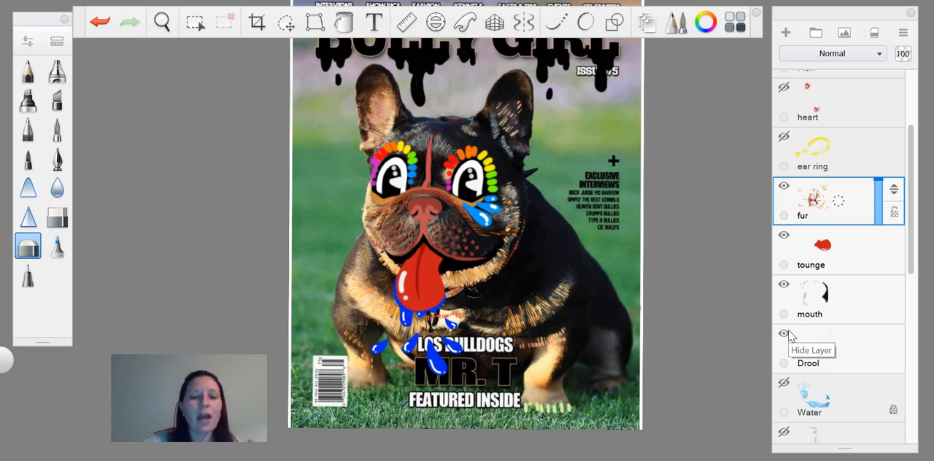
pyautogui.scroll(4, 467, 234)
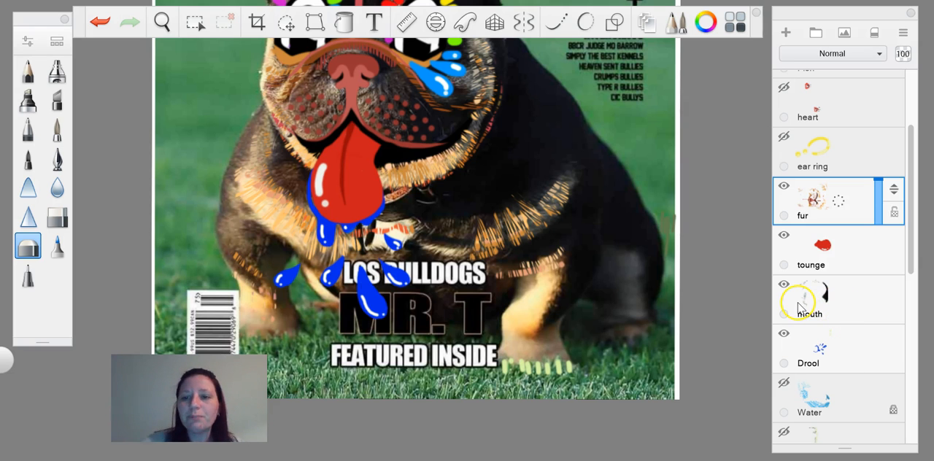
pyautogui.scroll(-4, 416, 219)
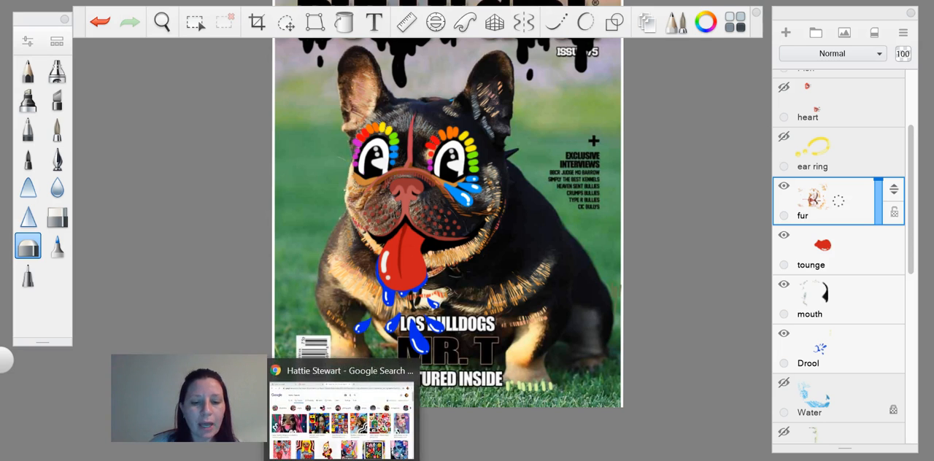
# Step: Check the reference covers in the Hattie Stewart folder and make the grass layer visible on the magazine cover
pyautogui.click(374, 460)
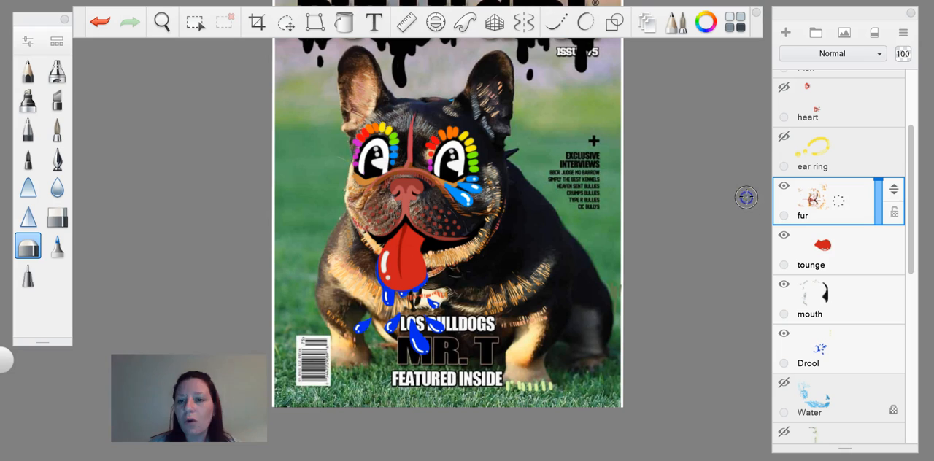
pyautogui.click(746, 194)
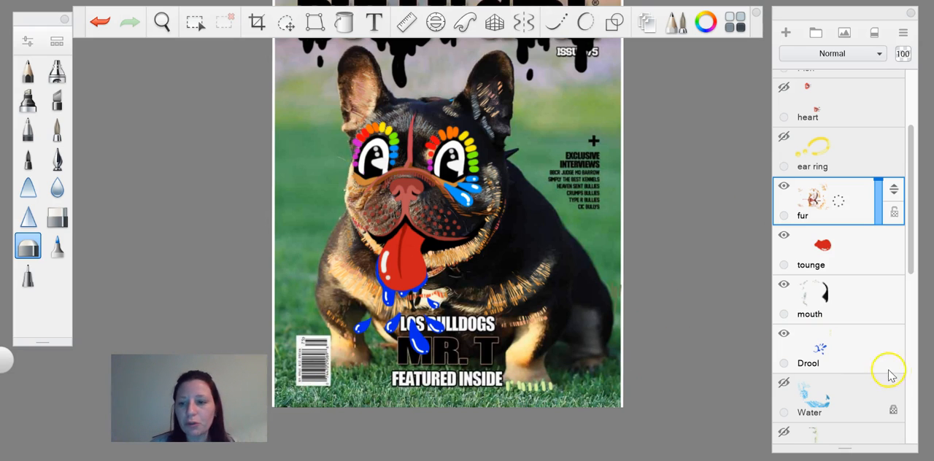
pyautogui.click(911, 399)
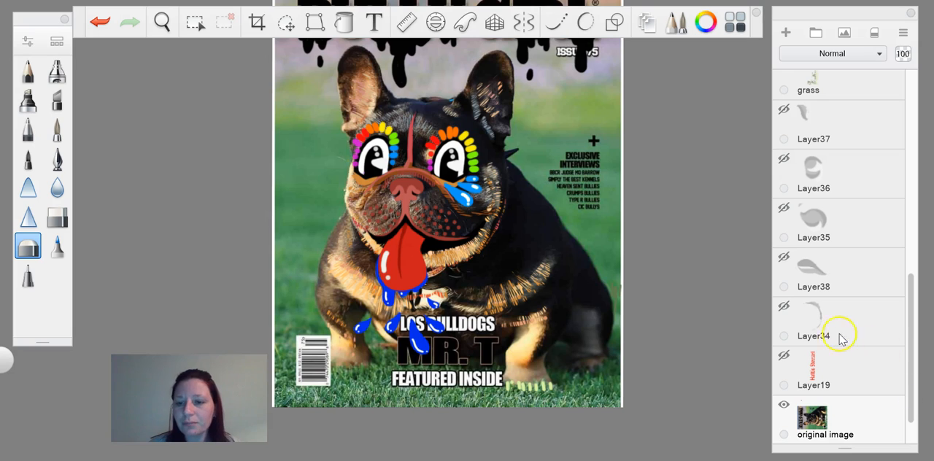
pyautogui.moveTo(908, 351); pyautogui.dragTo(908, 109)
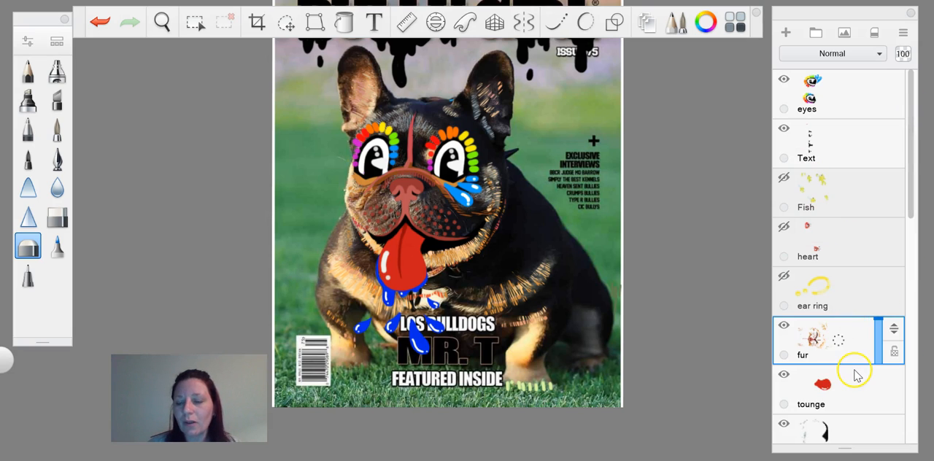
pyautogui.click(866, 422)
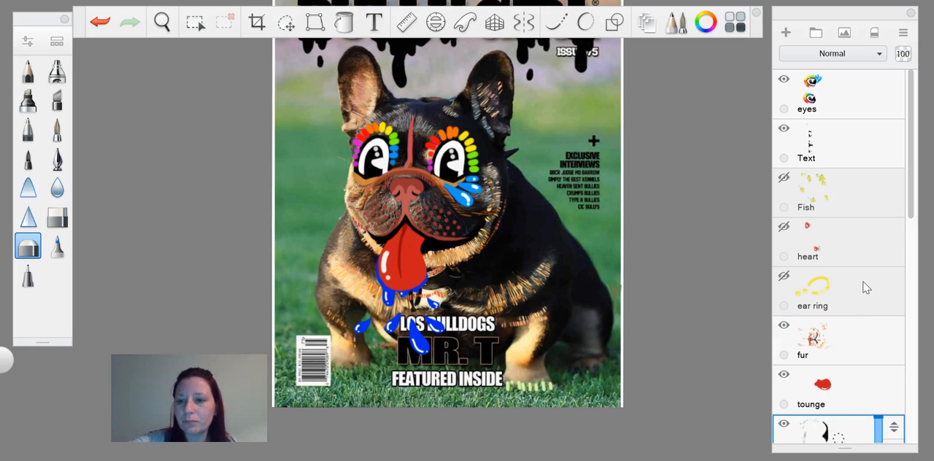
pyautogui.hotkey('ctrl', 'z')
pyautogui.moveTo(918, 210); pyautogui.dragTo(918, 314)
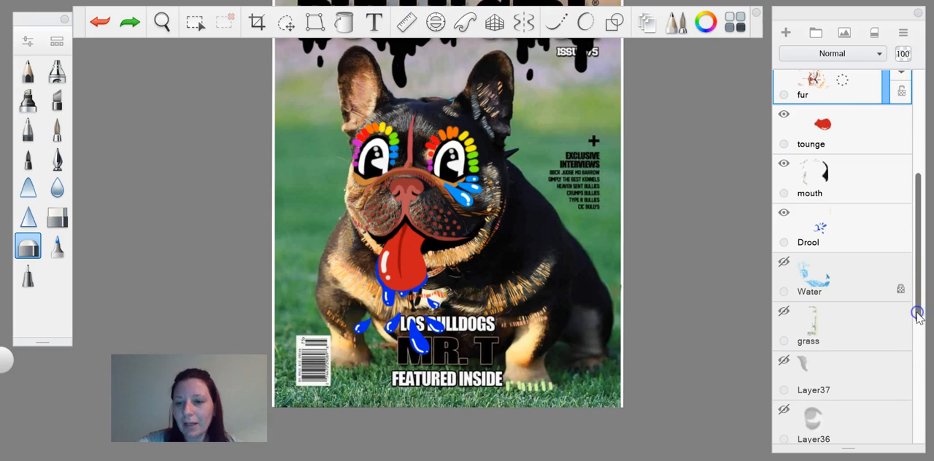
pyautogui.click(784, 313)
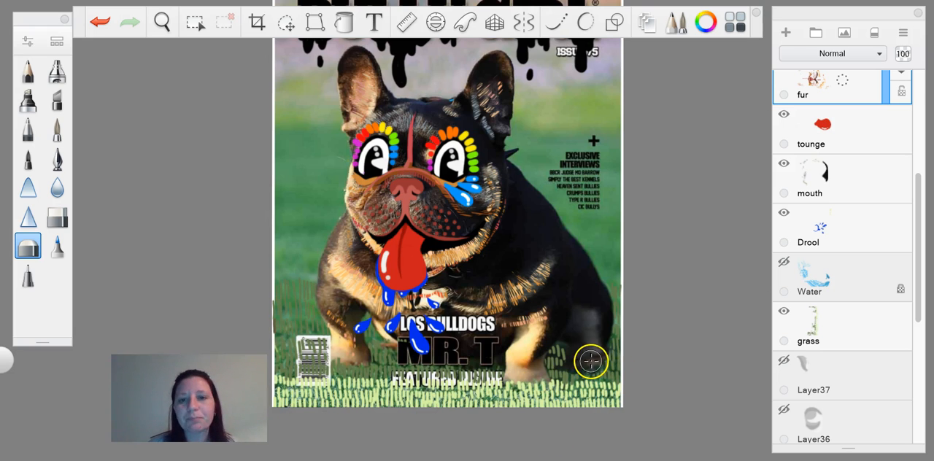
pyautogui.scroll(-3, 608, 374)
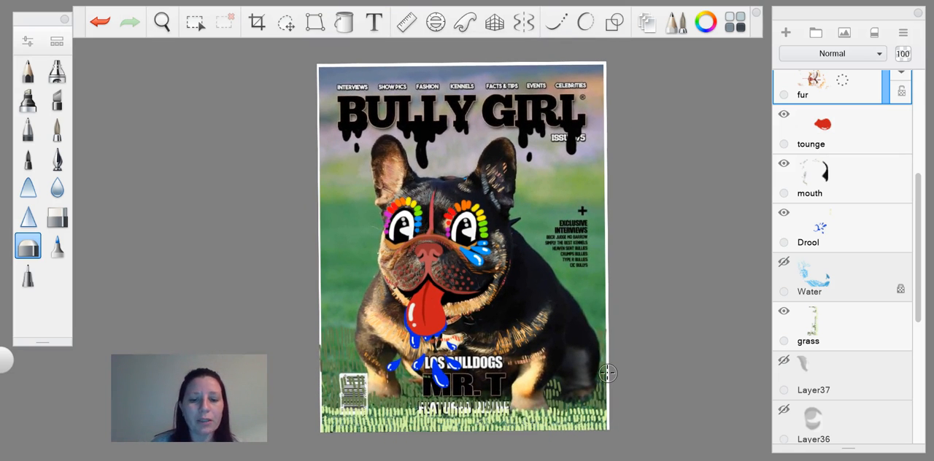
# Step: Browse the Hattie Stewart image search results and the reference covers in the folder, and return to the drawing
pyautogui.click(318, 459)
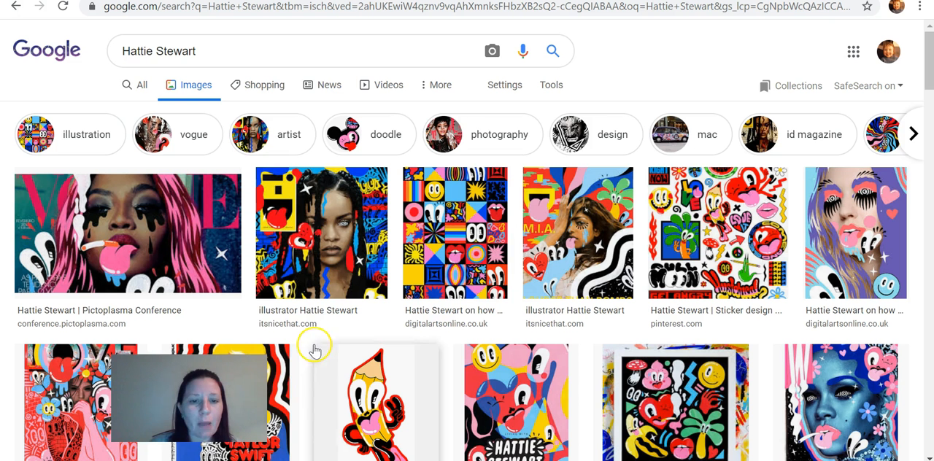
pyautogui.click(313, 459)
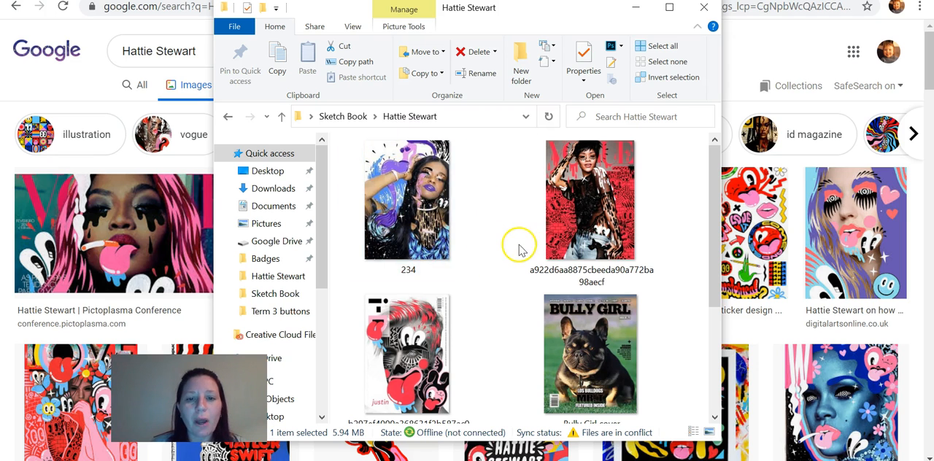
pyautogui.scroll(-3, 506, 350)
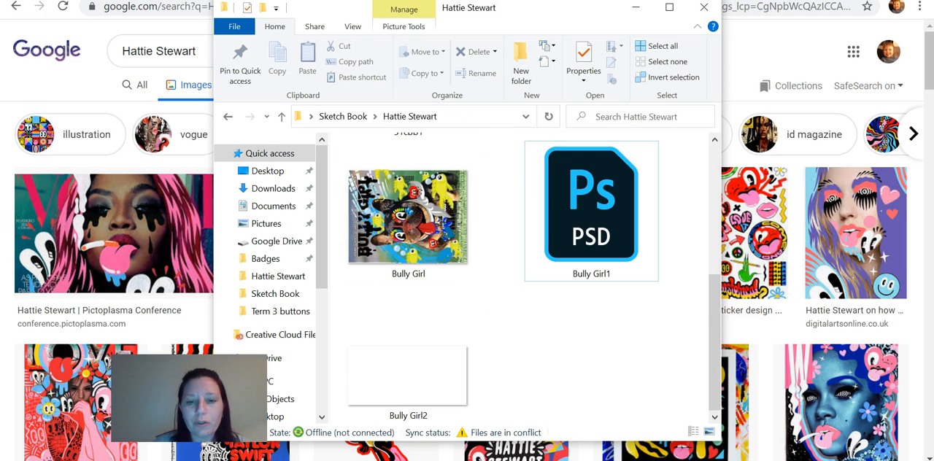
pyautogui.scroll(5, 707, 303)
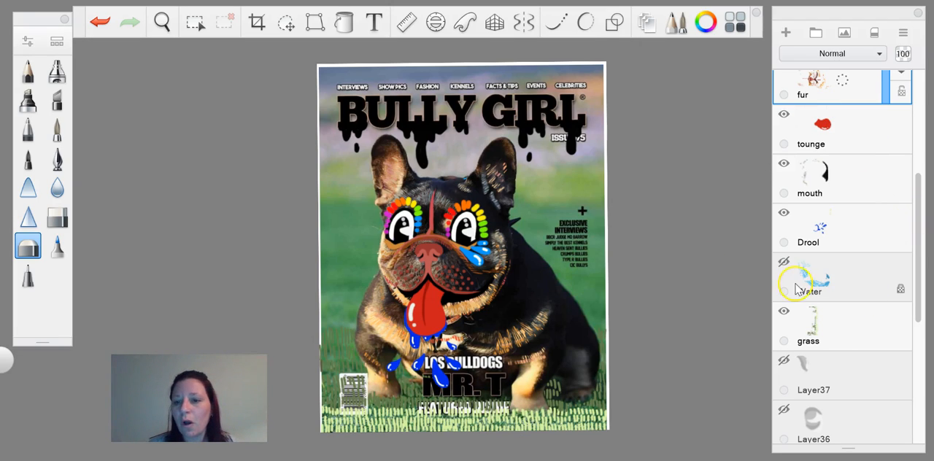
# Step: Make the Water layer visible and inspect the blue brick-like swirl around the dog up close and on the whole cover
pyautogui.click(784, 262)
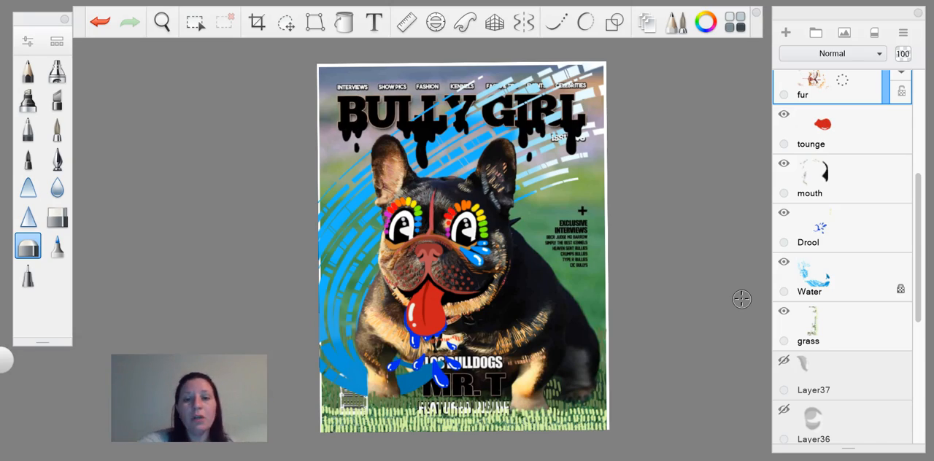
pyautogui.scroll(5, 741, 299)
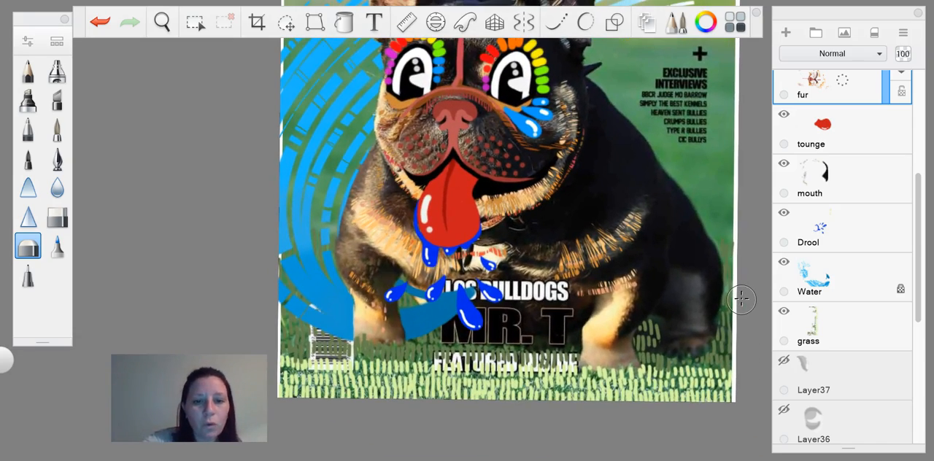
pyautogui.scroll(1, 742, 299)
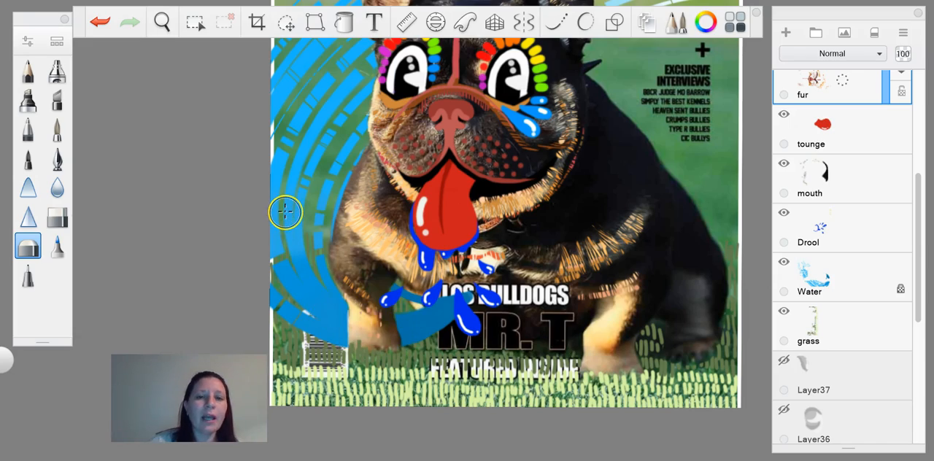
pyautogui.scroll(3, 284, 212)
pyautogui.scroll(2, 285, 211)
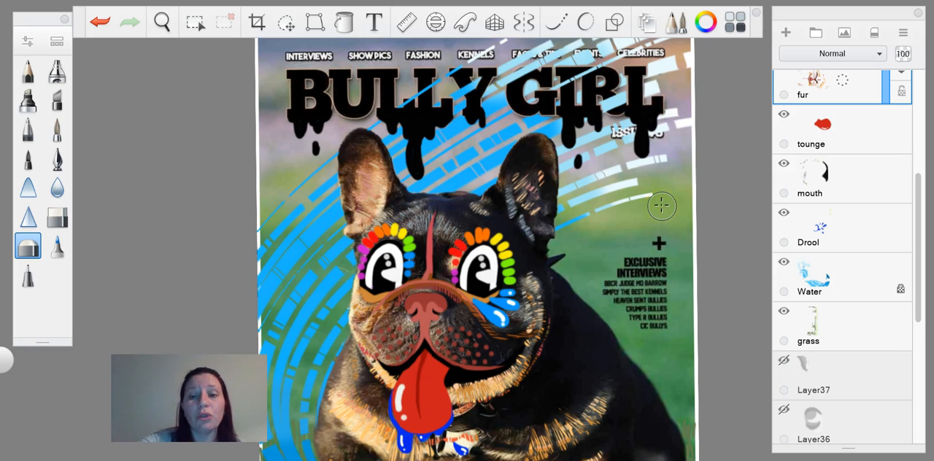
pyautogui.scroll(-4, 662, 206)
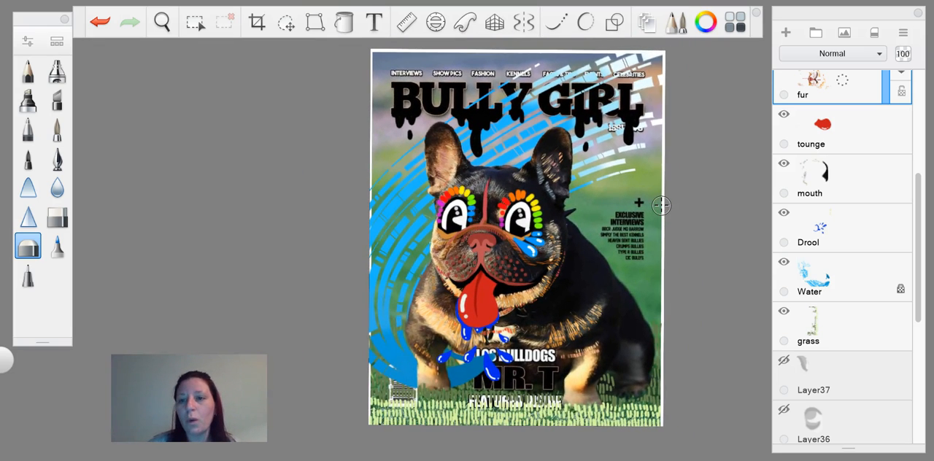
# Step: Add a new layer directly above the Water layer and choose the paintbrush for sketching
pyautogui.click(840, 274)
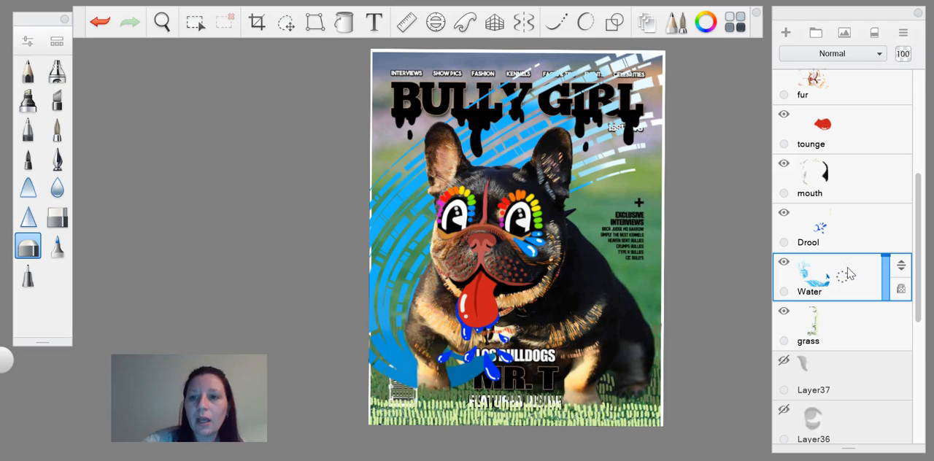
pyautogui.click(786, 33)
pyautogui.click(56, 131)
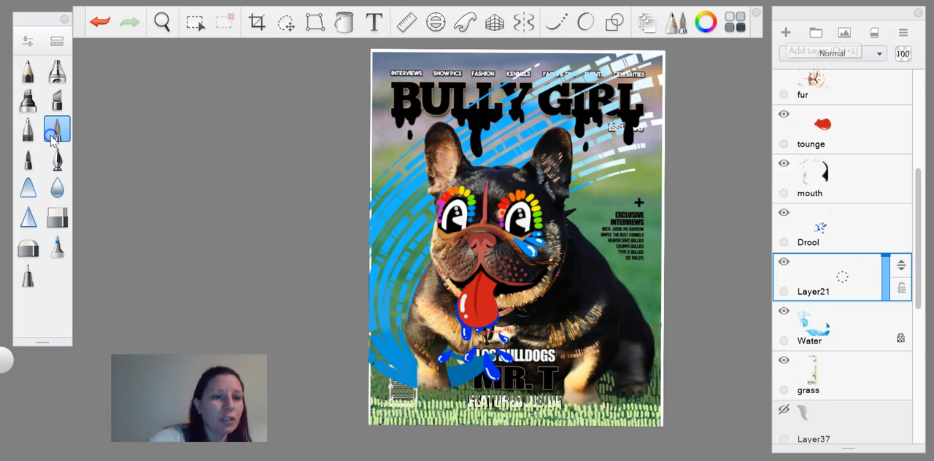
# Step: Try sketching three freehand orange curves that follow the water swirl, and undo them
pyautogui.moveTo(467, 367)
pyautogui.mouseDown()
pyautogui.moveTo(419, 216)
pyautogui.moveTo(584, 143)
pyautogui.mouseUp()
pyautogui.moveTo(508, 345)
pyautogui.mouseDown()
pyautogui.moveTo(419, 243)
pyautogui.moveTo(552, 170)
pyautogui.mouseUp()
pyautogui.moveTo(477, 365)
pyautogui.mouseDown()
pyautogui.moveTo(385, 343)
pyautogui.moveTo(467, 158)
pyautogui.mouseUp()
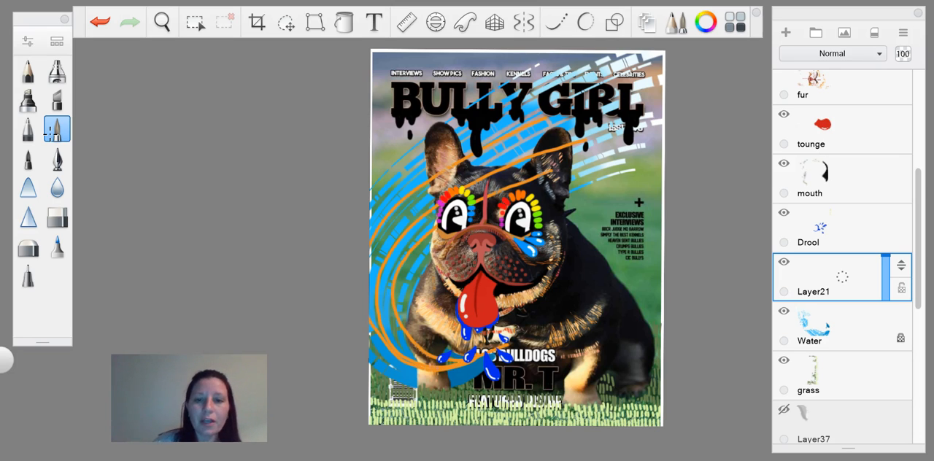
pyautogui.hotkey('ctrl', 'z')
pyautogui.hotkey('ctrl', 'z')
pyautogui.hotkey('ctrl', 'z')
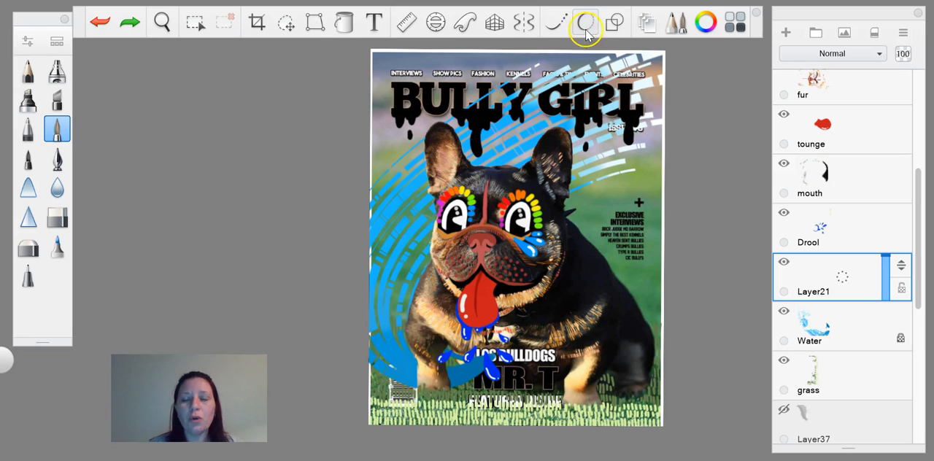
# Step: Turn on the French curve guide, and move and rotate it to line up with the sweep of the water swirl
pyautogui.click(555, 24)
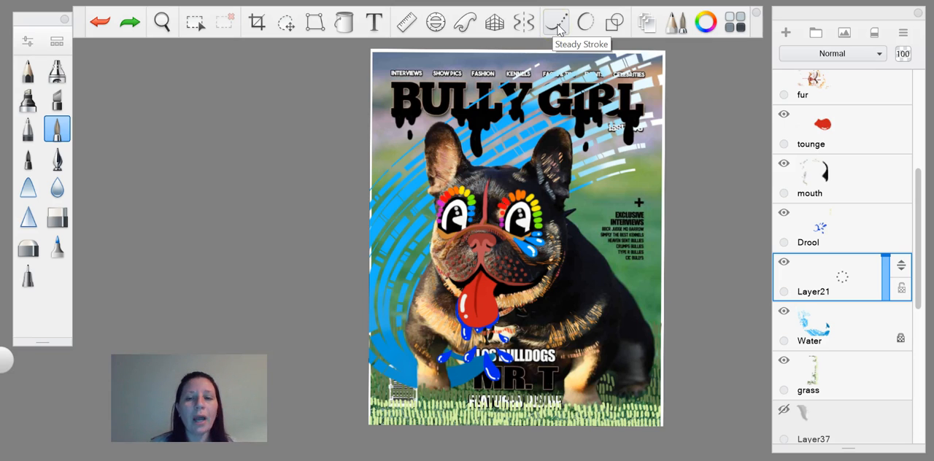
pyautogui.click(451, 49)
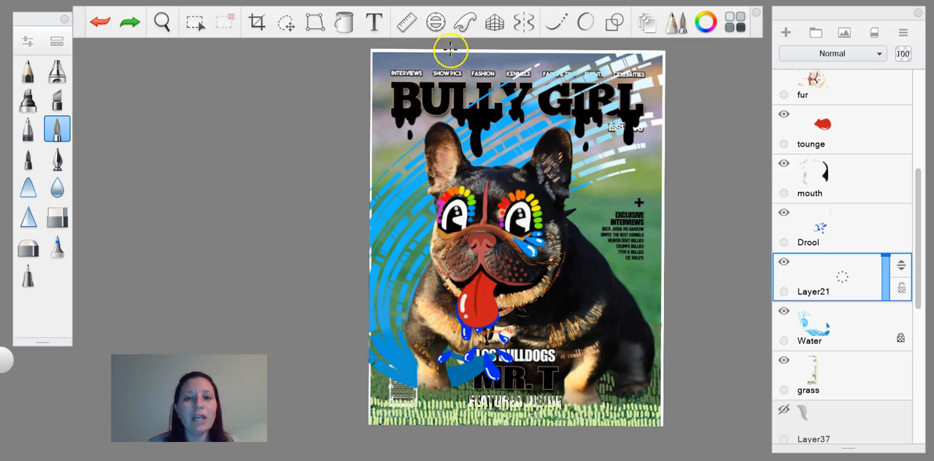
pyautogui.click(465, 22)
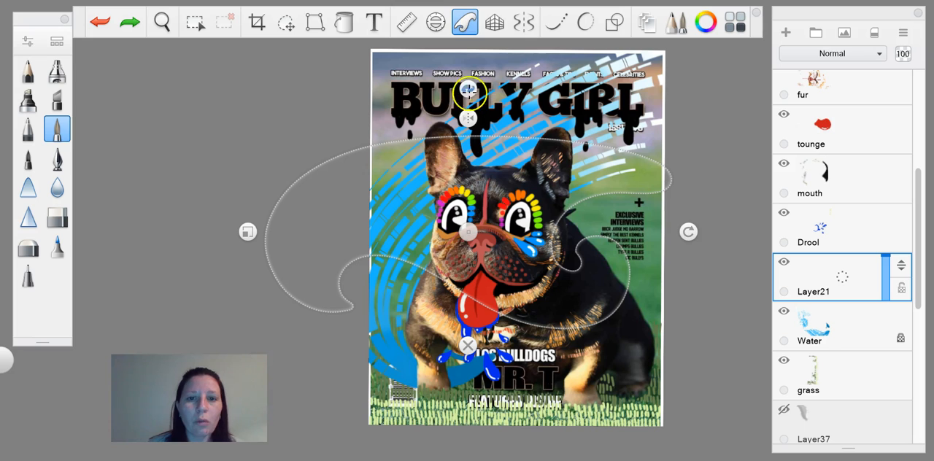
pyautogui.moveTo(468, 232); pyautogui.dragTo(559, 251)
pyautogui.click(545, 270)
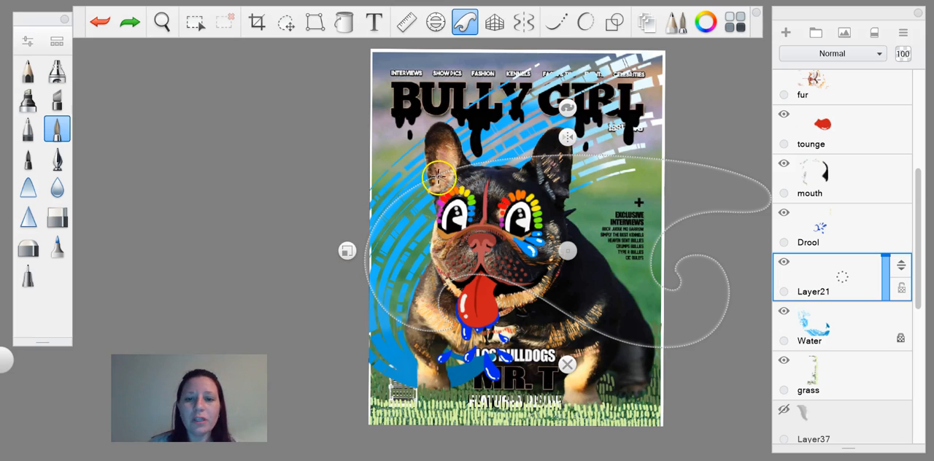
pyautogui.moveTo(568, 246); pyautogui.dragTo(513, 234)
pyautogui.moveTo(735, 239); pyautogui.dragTo(669, 84)
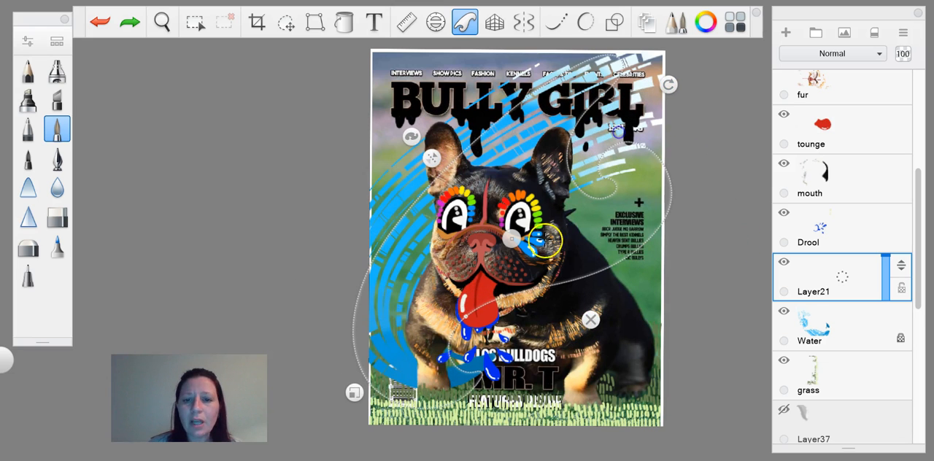
pyautogui.moveTo(511, 239); pyautogui.dragTo(527, 212)
# Step: Try tracing orange curves along the French curve while scaling it down and shifting it, undo the strokes and close the guide
pyautogui.moveTo(488, 368)
pyautogui.mouseDown()
pyautogui.moveTo(372, 332)
pyautogui.moveTo(505, 103)
pyautogui.moveTo(590, 105)
pyautogui.mouseUp()
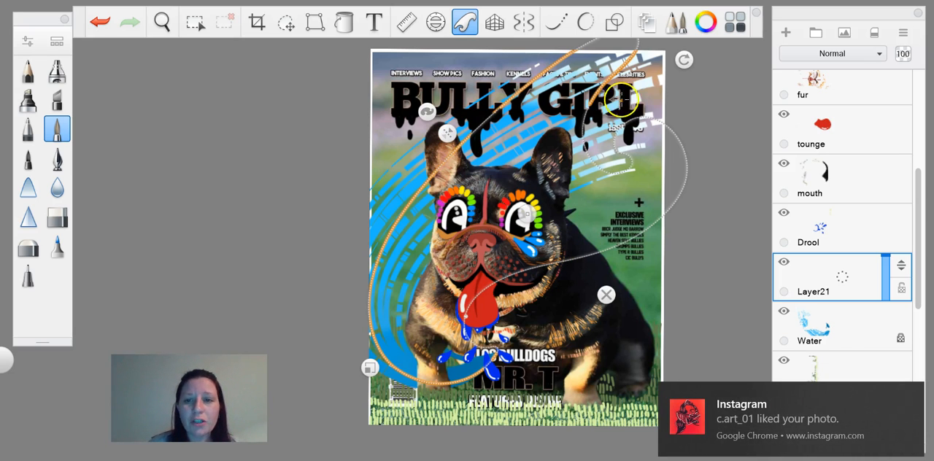
pyautogui.moveTo(369, 368); pyautogui.dragTo(393, 352)
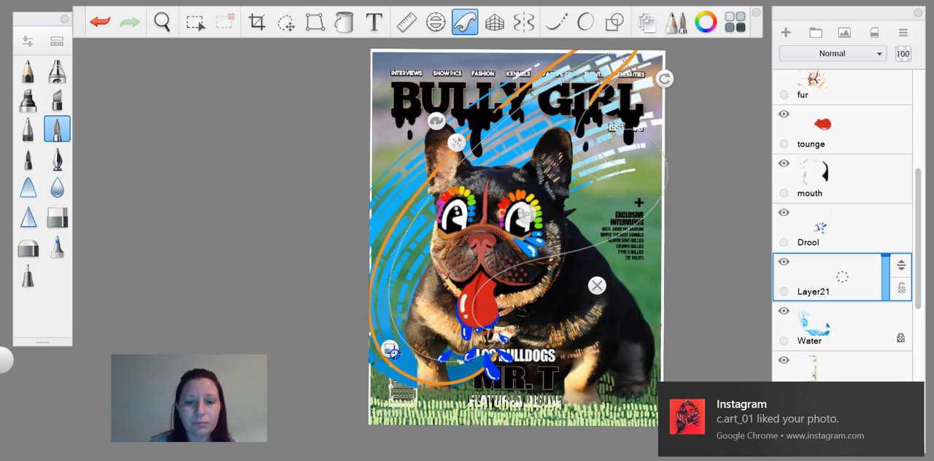
pyautogui.moveTo(527, 210); pyautogui.dragTo(517, 232)
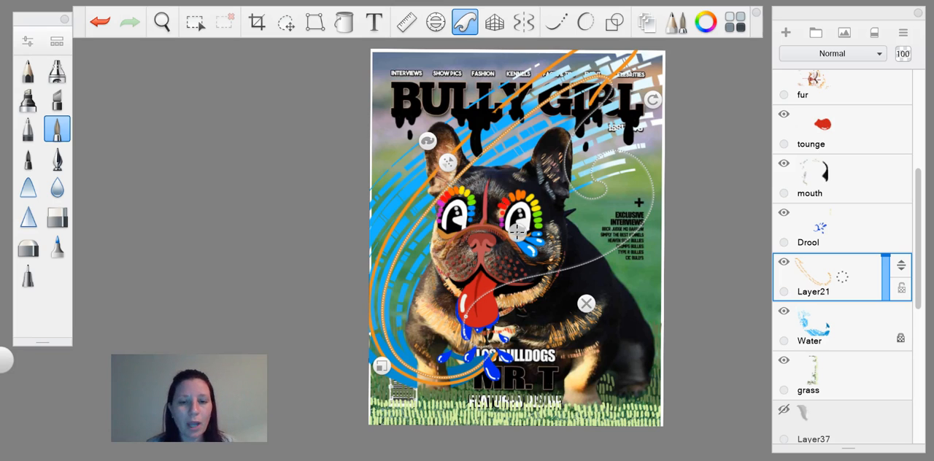
pyautogui.hotkey('ctrl', 'z')
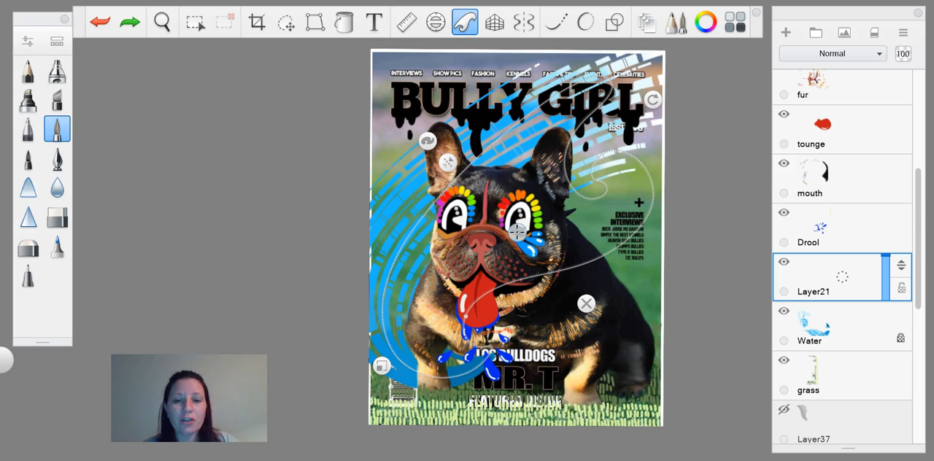
pyautogui.click(586, 304)
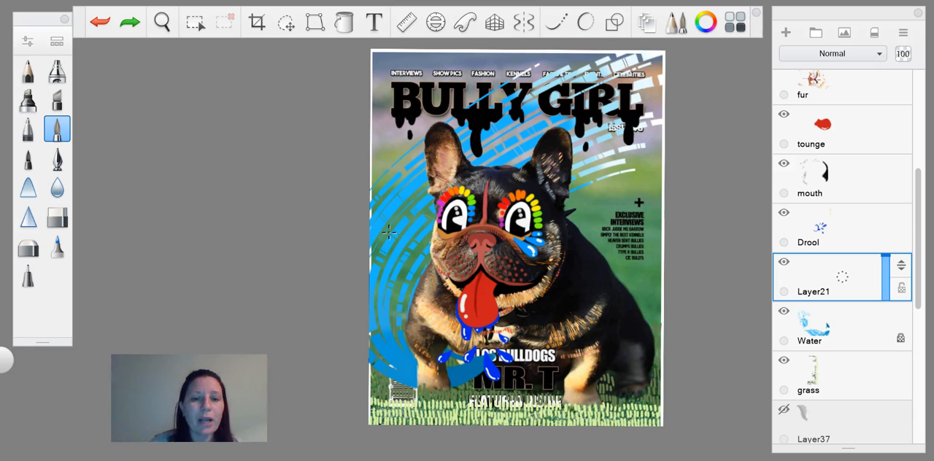
# Step: Unlock transparency on the Water layer and erase a small gap in the swirl's outer blue line beside the dog's ear
pyautogui.click(57, 217)
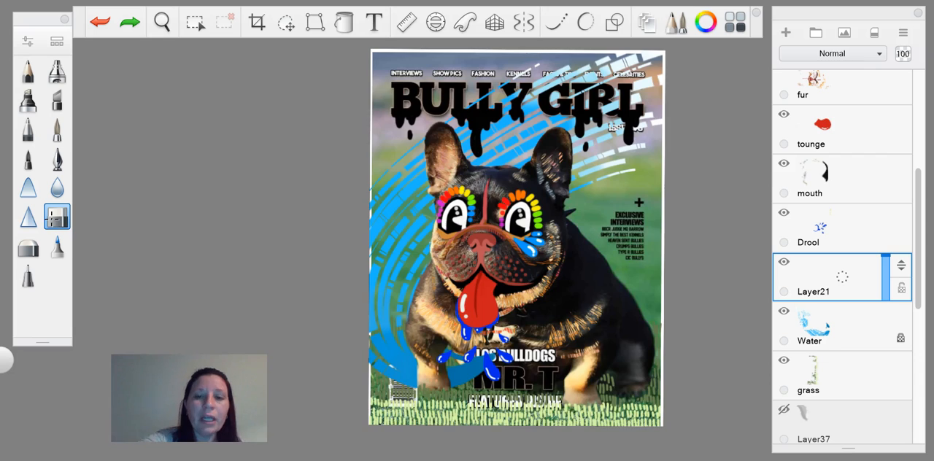
pyautogui.scroll(5, 517, 234)
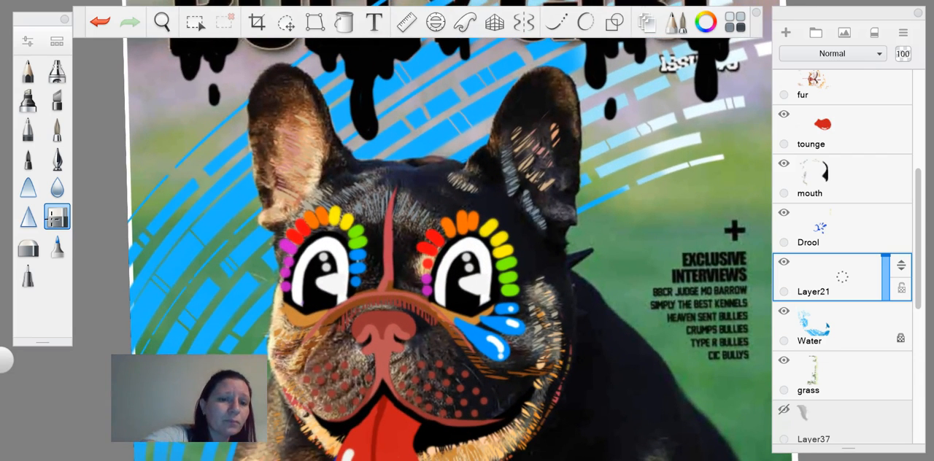
pyautogui.click(844, 338)
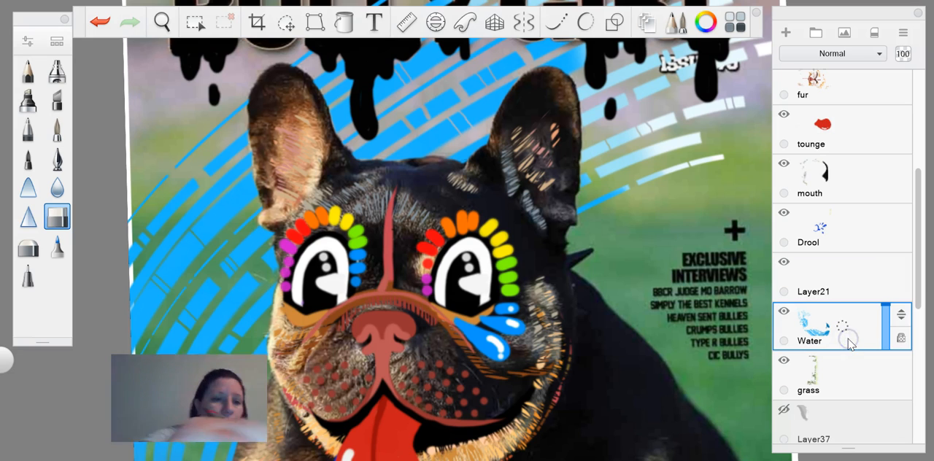
pyautogui.click(595, 305)
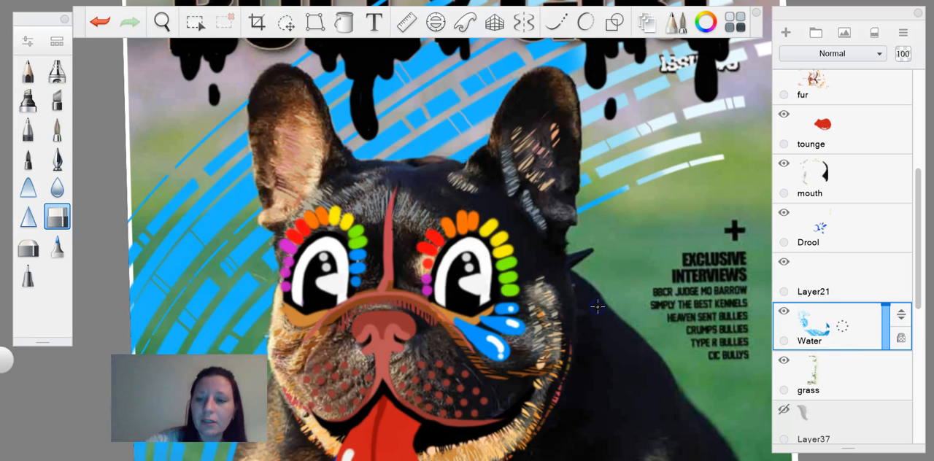
pyautogui.click(902, 339)
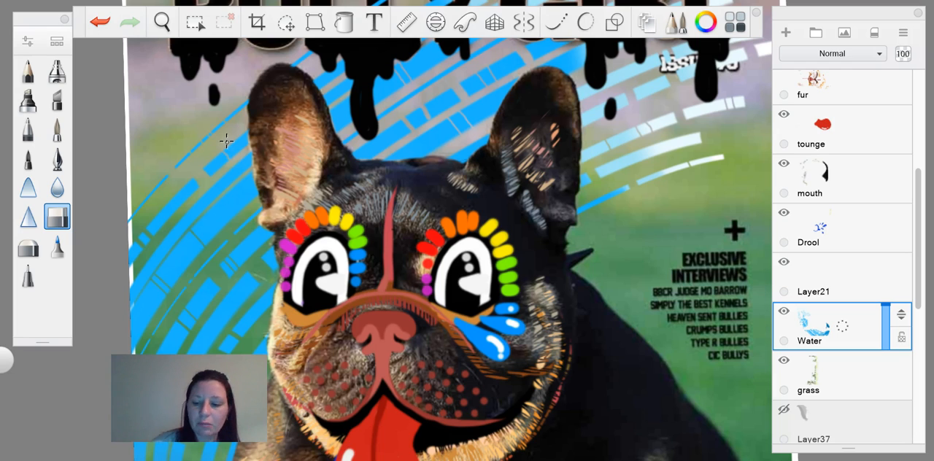
pyautogui.press(']')
pyautogui.moveTo(216, 144); pyautogui.dragTo(220, 148)
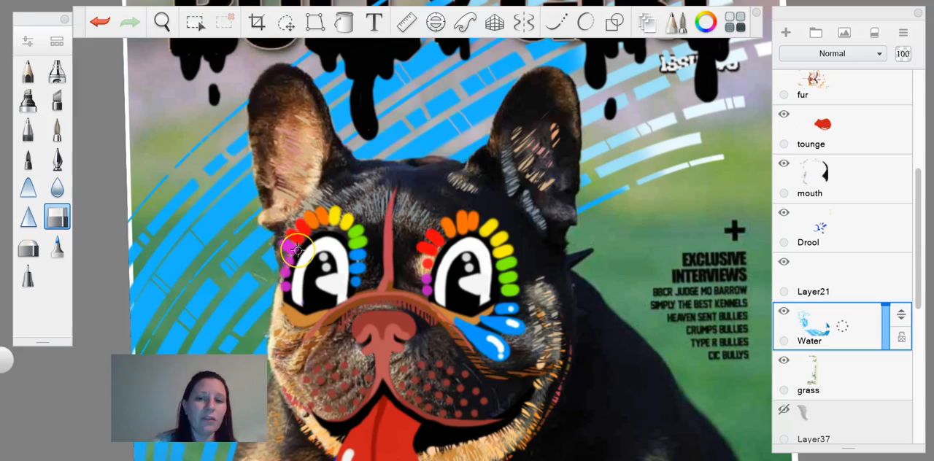
# Step: Lock the Water layer's transparency again and set the brush color to red
pyautogui.scroll(-5, 297, 251)
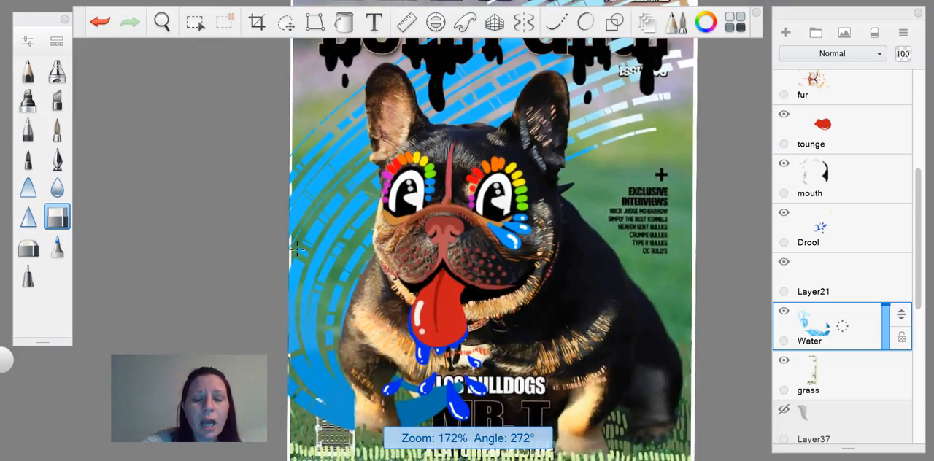
pyautogui.scroll(2, 297, 250)
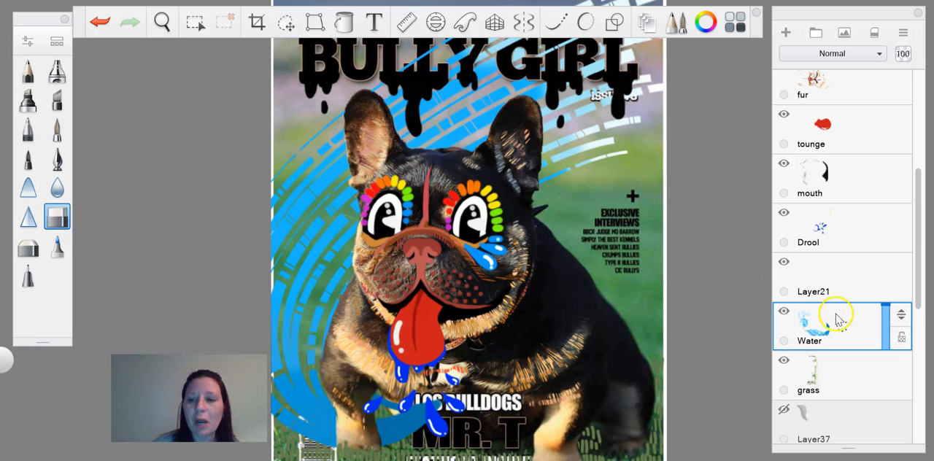
pyautogui.click(902, 338)
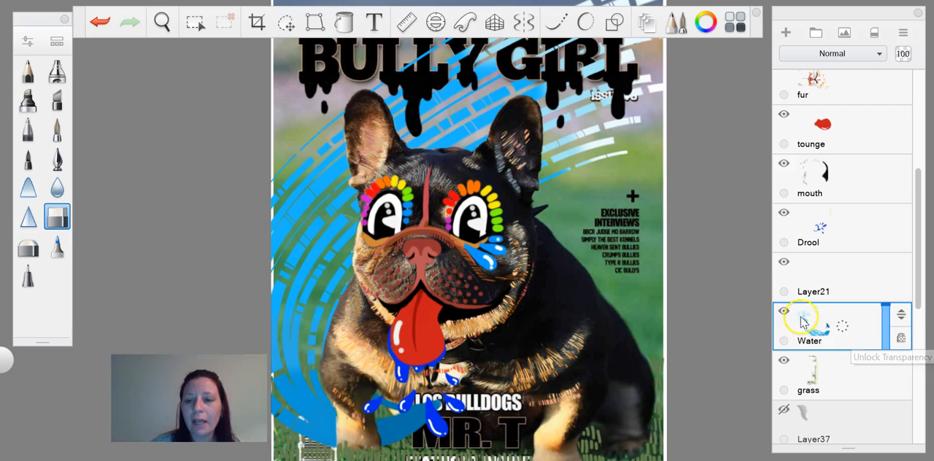
pyautogui.click(705, 22)
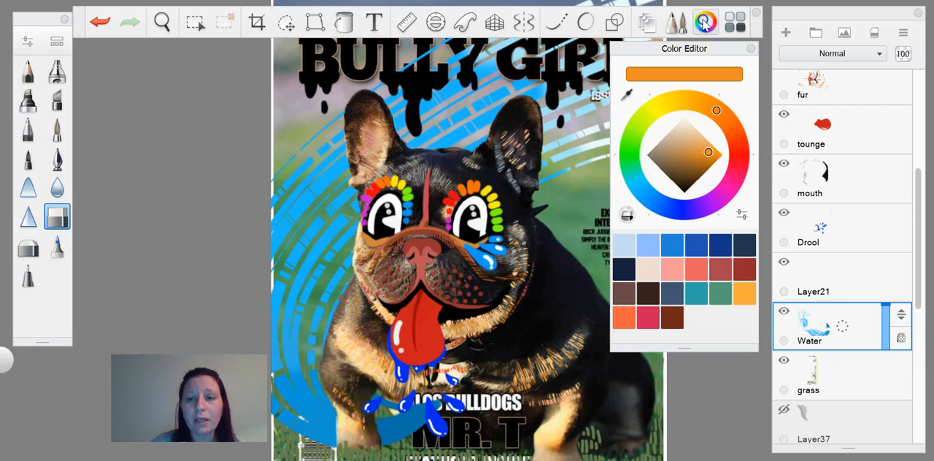
pyautogui.click(741, 152)
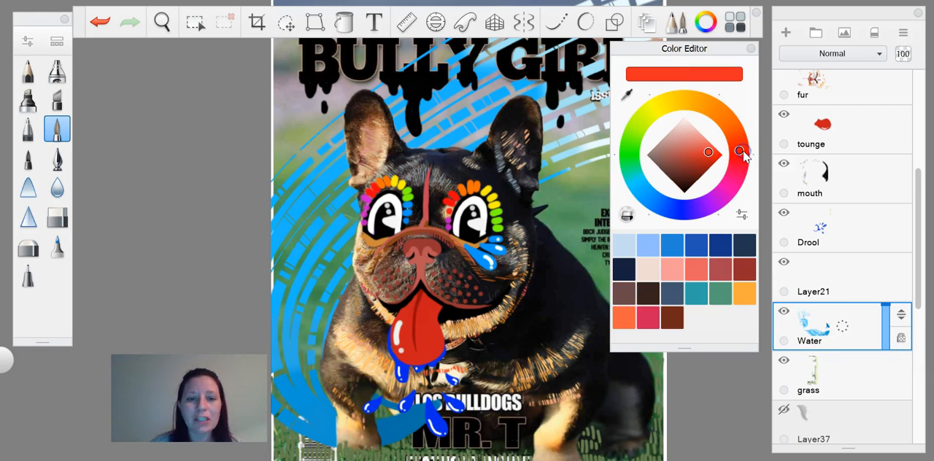
pyautogui.click(706, 22)
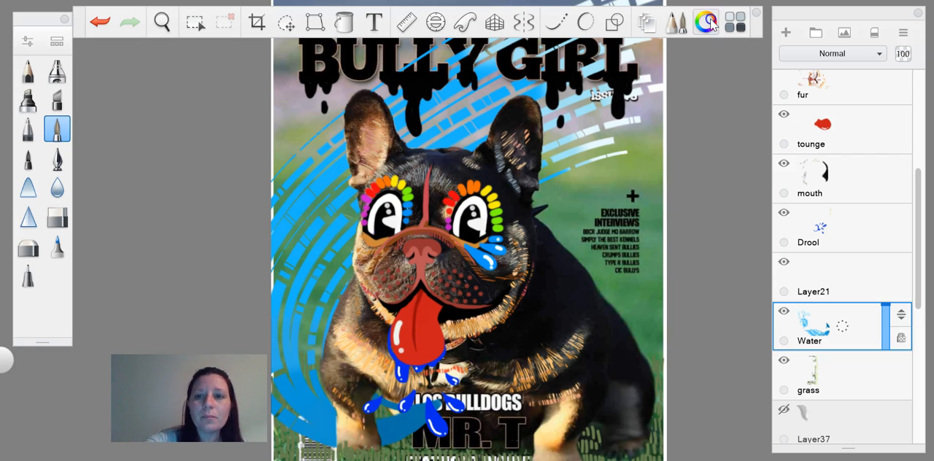
# Step: Try painting red strokes across the blue blocks of the transparency-locked Water layer, and undo them
pyautogui.moveTo(289, 174)
pyautogui.mouseDown()
pyautogui.moveTo(299, 257)
pyautogui.moveTo(307, 245)
pyautogui.moveTo(318, 255)
pyautogui.moveTo(328, 245)
pyautogui.mouseUp()
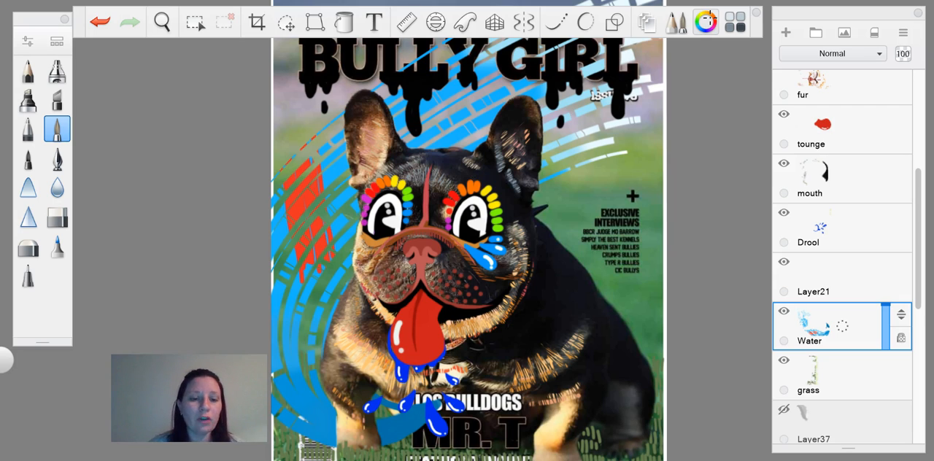
pyautogui.hotkey('ctrl', 'z')
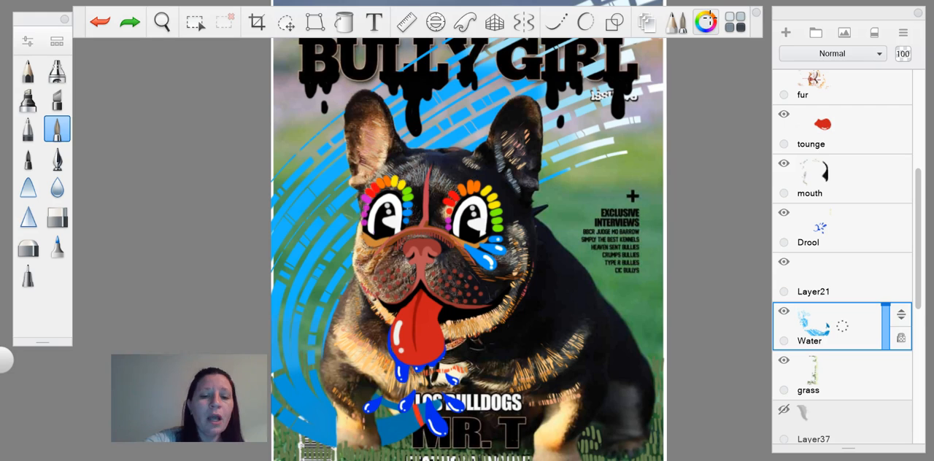
pyautogui.moveTo(305, 160)
pyautogui.mouseDown()
pyautogui.moveTo(356, 233)
pyautogui.moveTo(356, 222)
pyautogui.mouseUp()
pyautogui.moveTo(308, 139)
pyautogui.mouseDown()
pyautogui.moveTo(355, 212)
pyautogui.moveTo(353, 196)
pyautogui.mouseUp()
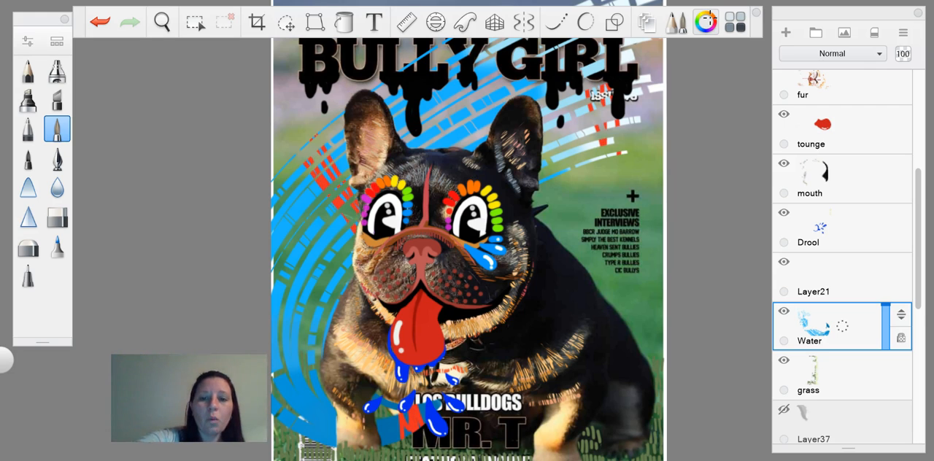
pyautogui.hotkey('ctrl', 'z')
pyautogui.hotkey('ctrl', 'z')
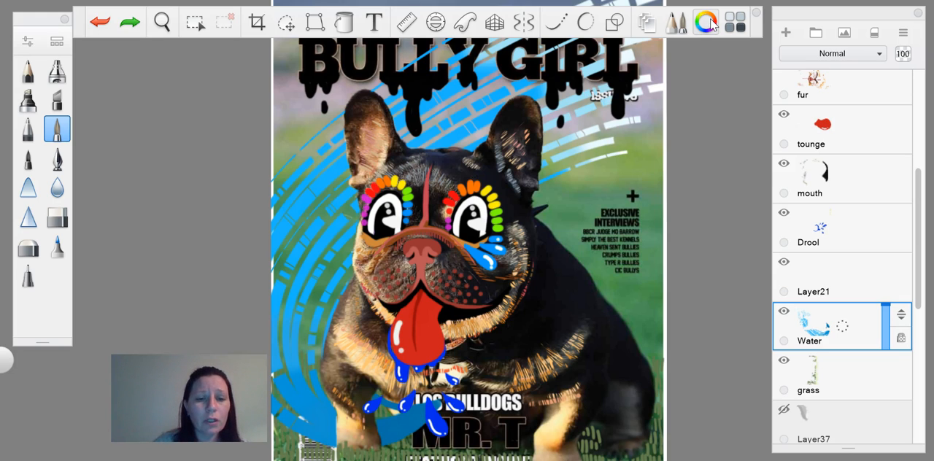
# Step: Paint red strokes over the Water layer's blue blocks between the page edge and the dog's cheek
pyautogui.moveTo(280, 227)
pyautogui.mouseDown()
pyautogui.moveTo(321, 276)
pyautogui.moveTo(333, 274)
pyautogui.mouseUp()
pyautogui.moveTo(289, 213); pyautogui.dragTo(340, 271)
pyautogui.moveTo(320, 237); pyautogui.dragTo(328, 249)
pyautogui.moveTo(305, 231); pyautogui.dragTo(312, 241)
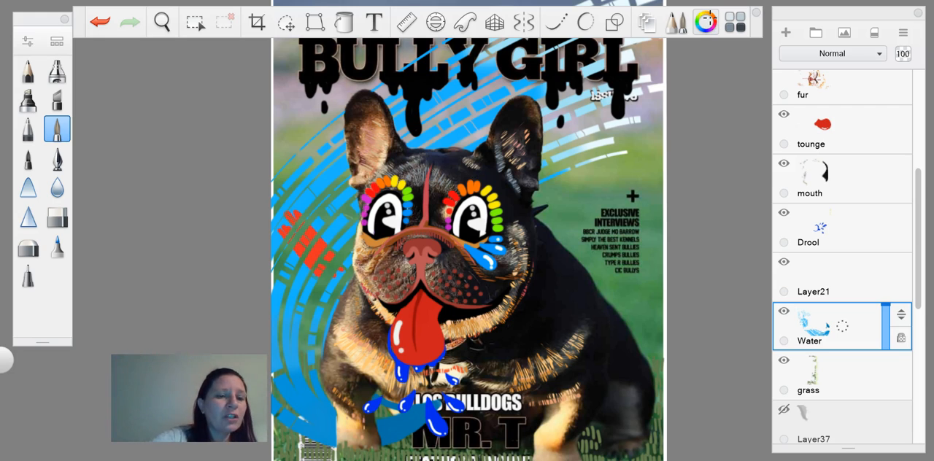
# Step: Try blending the red strokes into the blue blocks with the blur brush, and undo the blending and the red paint
pyautogui.click(57, 190)
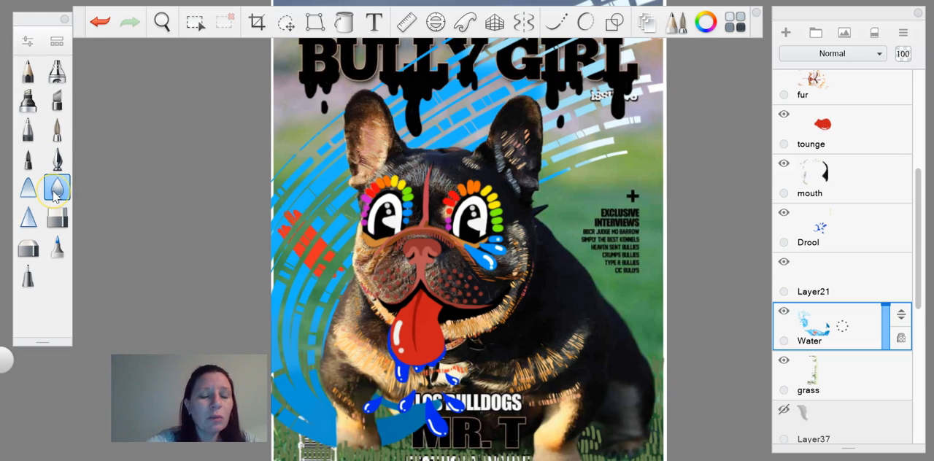
pyautogui.moveTo(290, 217); pyautogui.dragTo(326, 264)
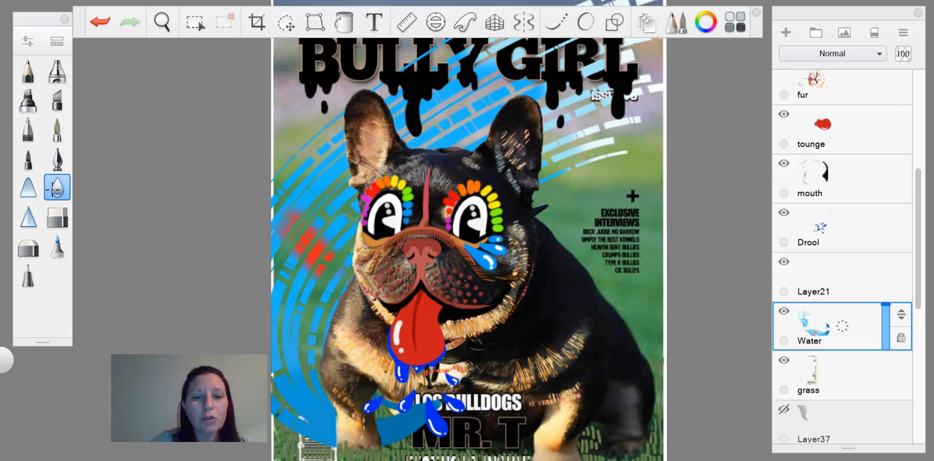
pyautogui.hotkey('ctrl', 'z')
pyautogui.hotkey('ctrl', 'z')
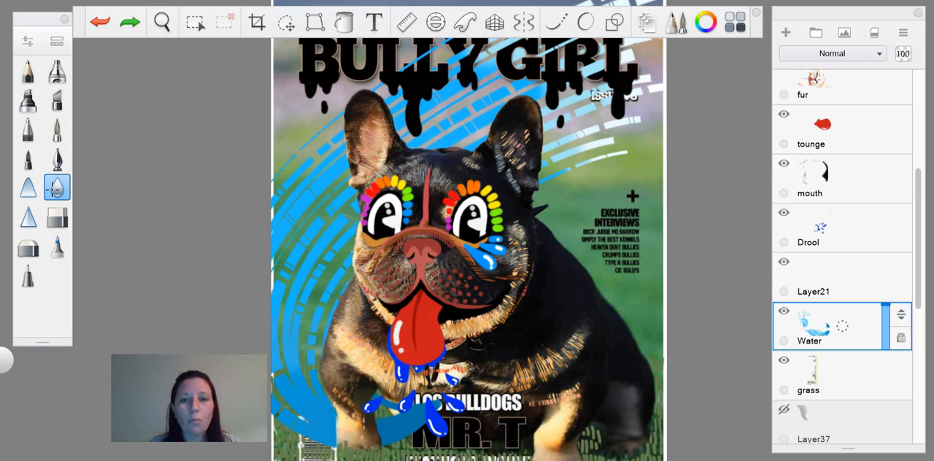
# Step: Show the ear ring layer and examine the yellow ring and studs on the dog's ear
pyautogui.scroll(-3, 482, 245)
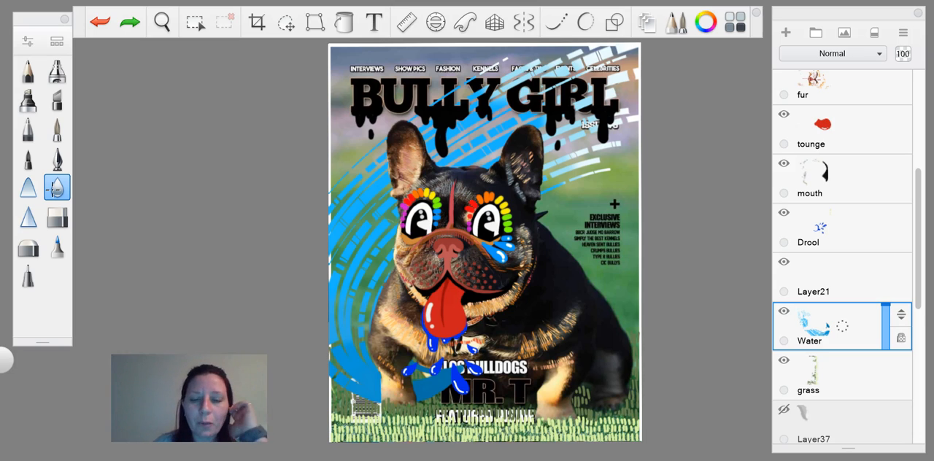
pyautogui.moveTo(918, 182); pyautogui.dragTo(921, 130)
pyautogui.click(784, 150)
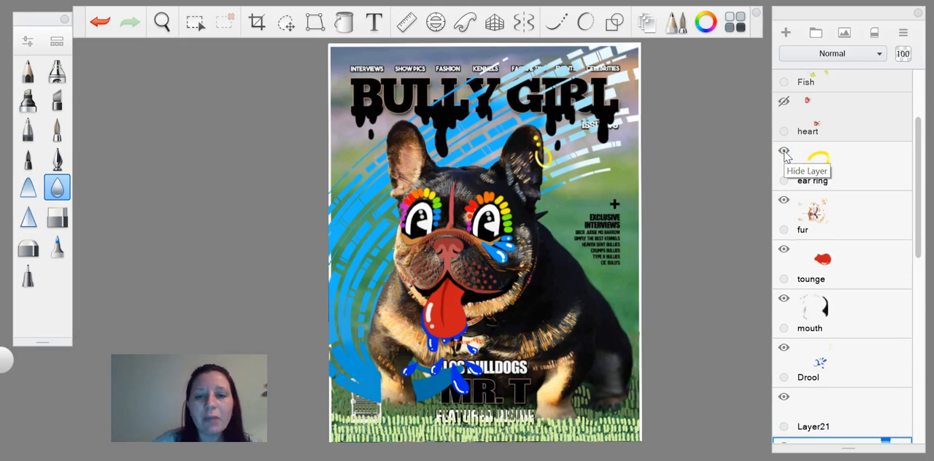
pyautogui.scroll(2, 424, 248)
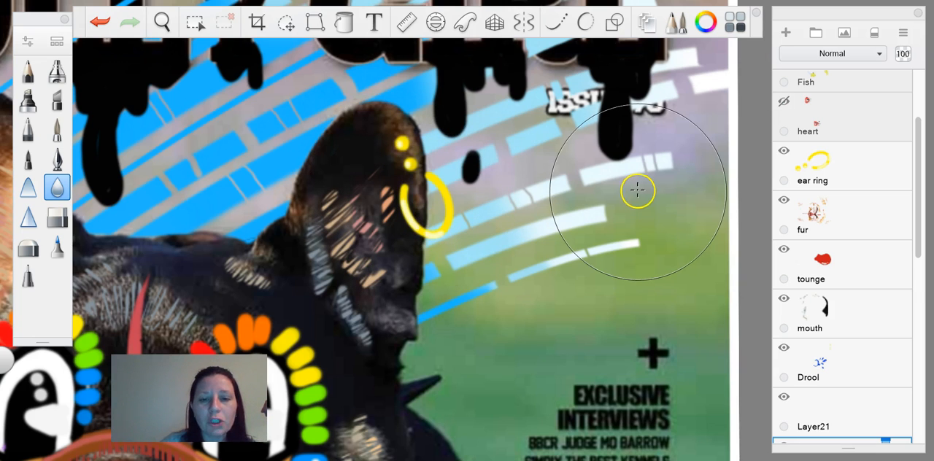
pyautogui.scroll(-5, 637, 190)
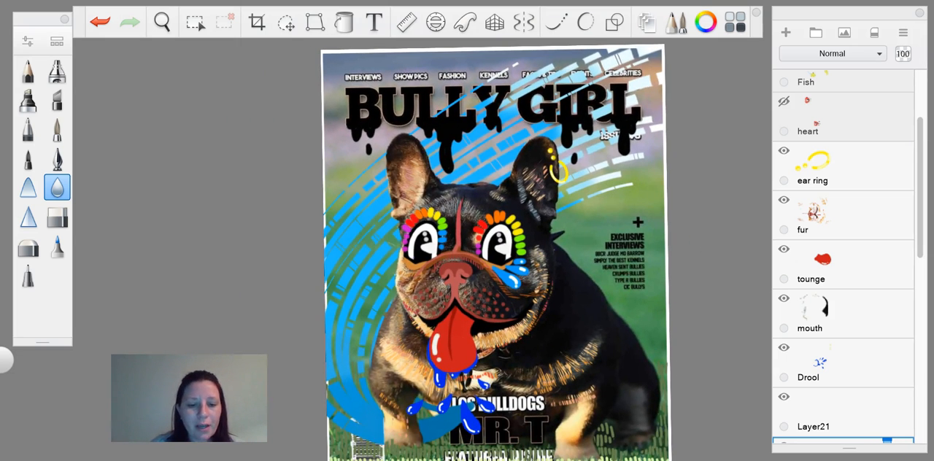
# Step: Look at the Hattie Stewart reference images in File Explorer, return to the drawing and undo showing the ear ring layer
pyautogui.click(380, 460)
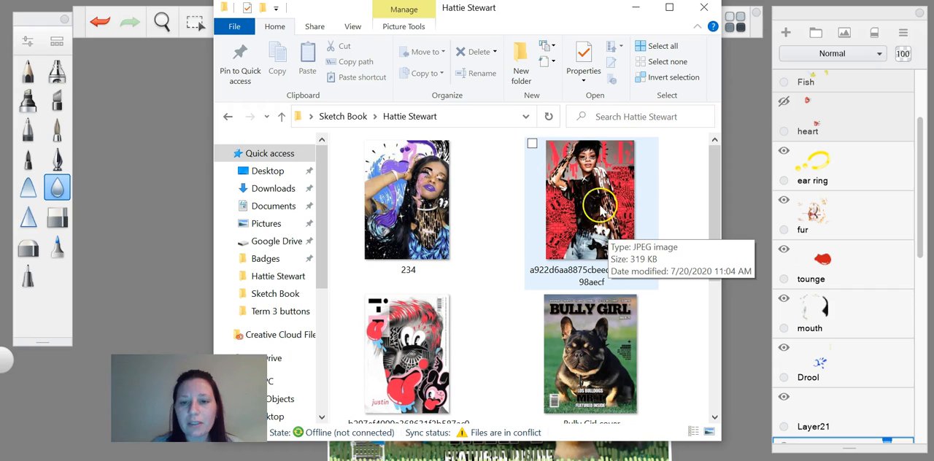
pyautogui.click(637, 10)
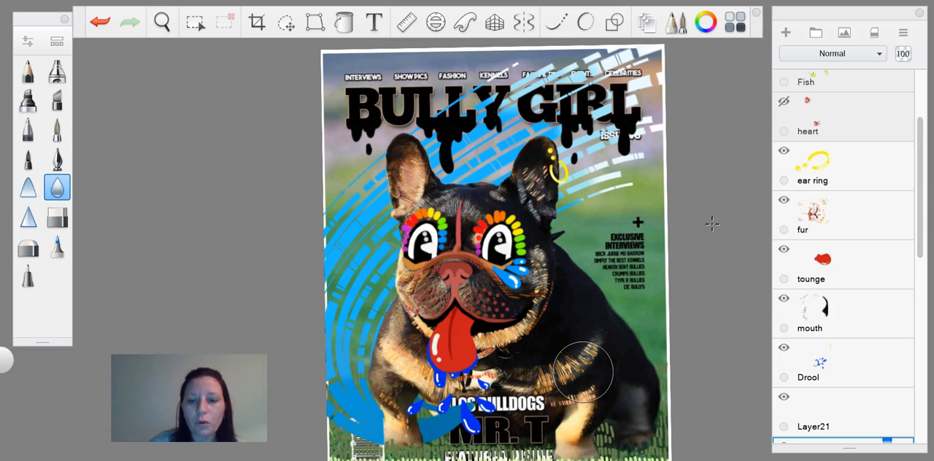
pyautogui.hotkey('ctrl', 'z')
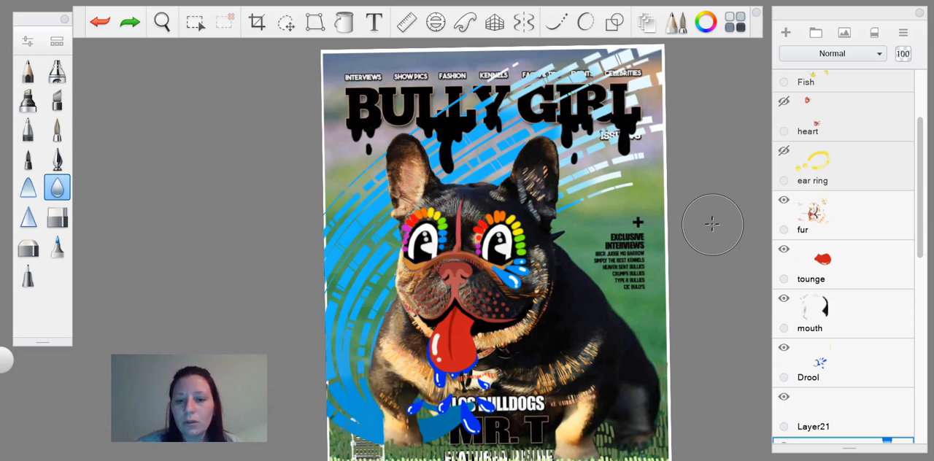
# Step: Select and show the heart layer, and examine the two red heart characters beside the dog
pyautogui.click(832, 117)
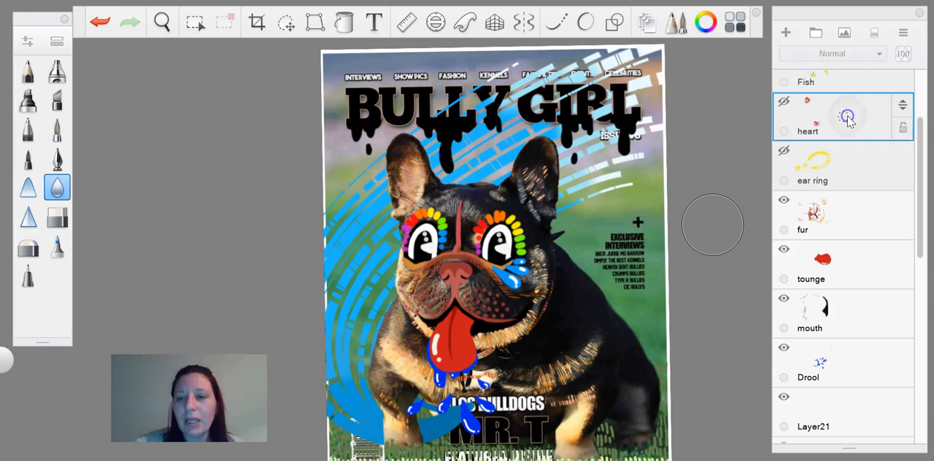
pyautogui.click(785, 102)
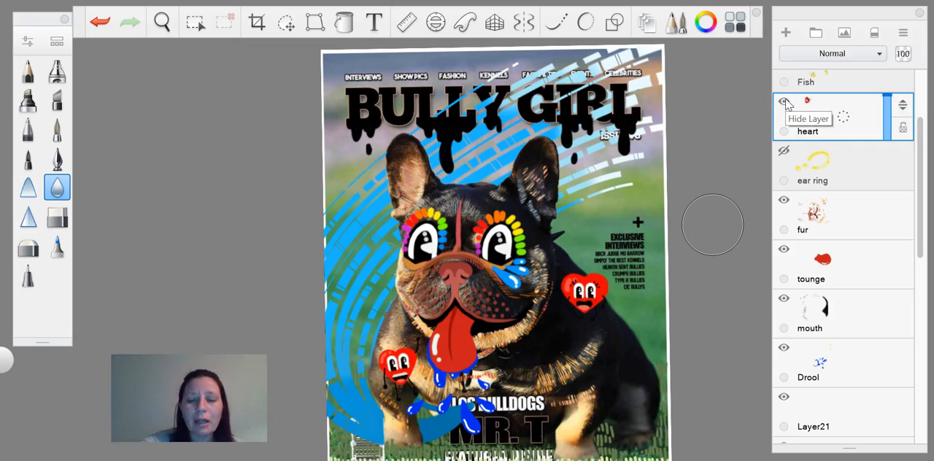
pyautogui.scroll(4, 467, 248)
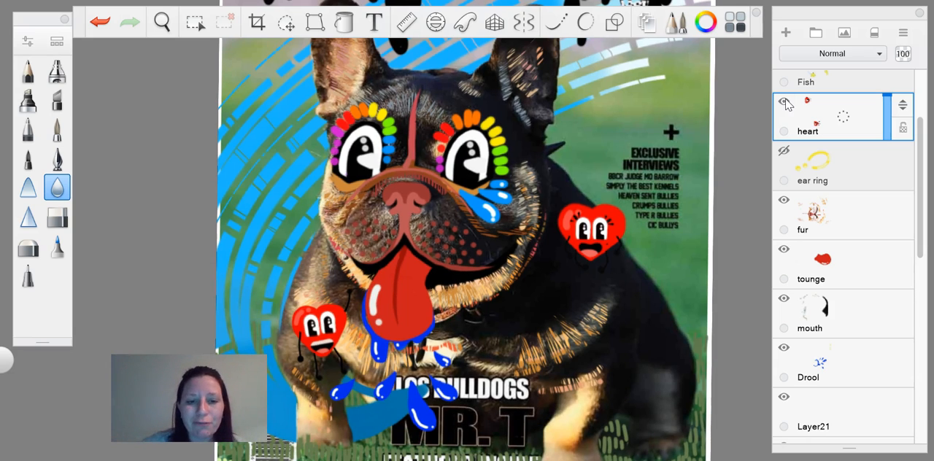
# Step: Reveal the grey and white scarf by showing Layer35, Layer36, Layer37, Layer38 and the neckband layer below them
pyautogui.scroll(-5, 920, 306)
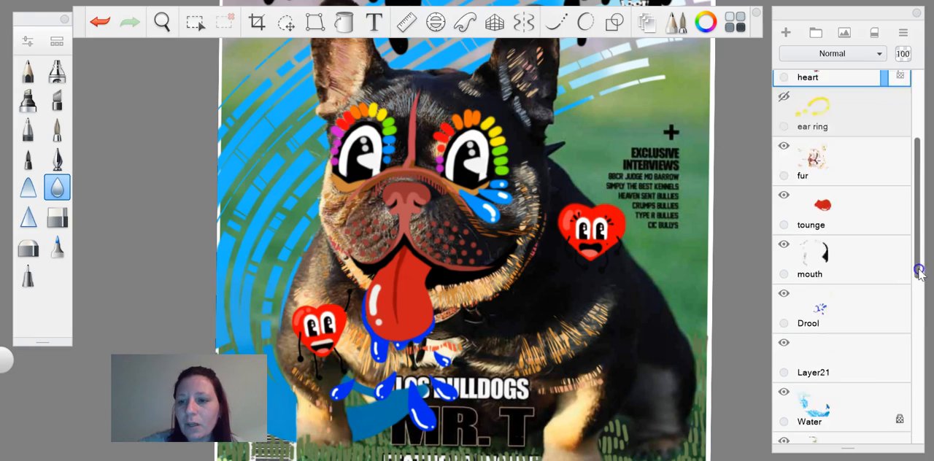
pyautogui.moveTo(925, 356); pyautogui.dragTo(925, 374)
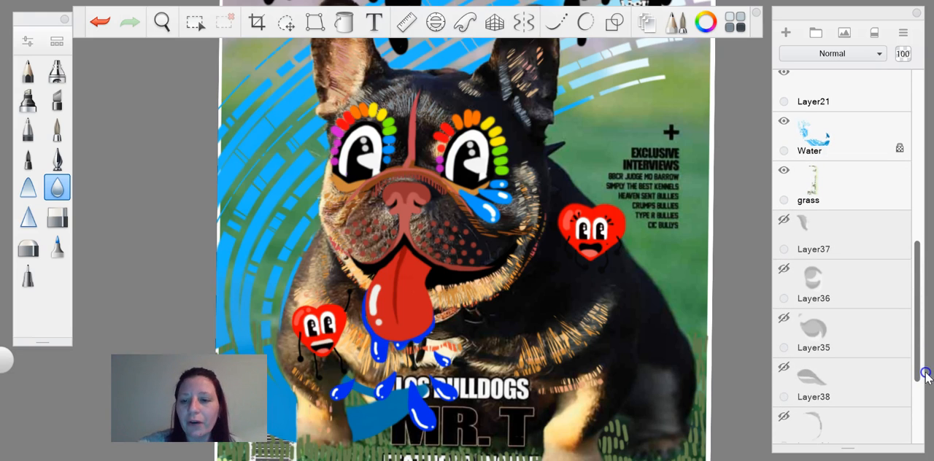
pyautogui.click(787, 416)
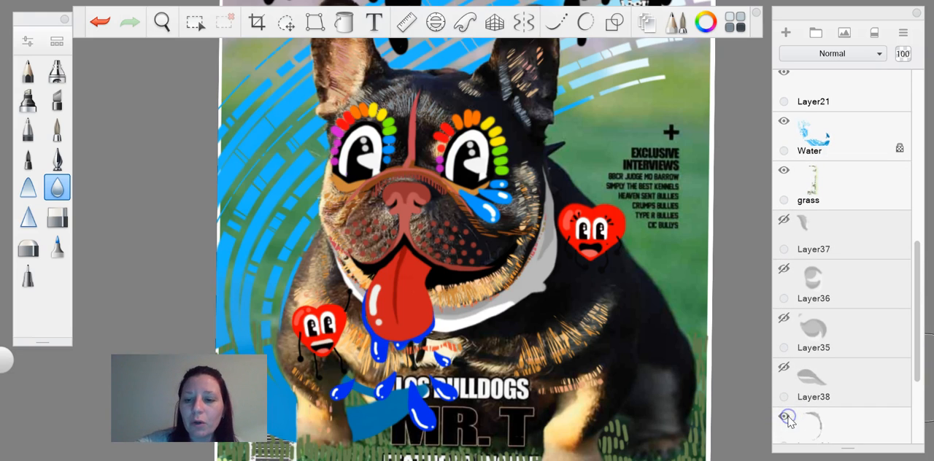
pyautogui.click(783, 319)
pyautogui.click(784, 270)
pyautogui.click(785, 225)
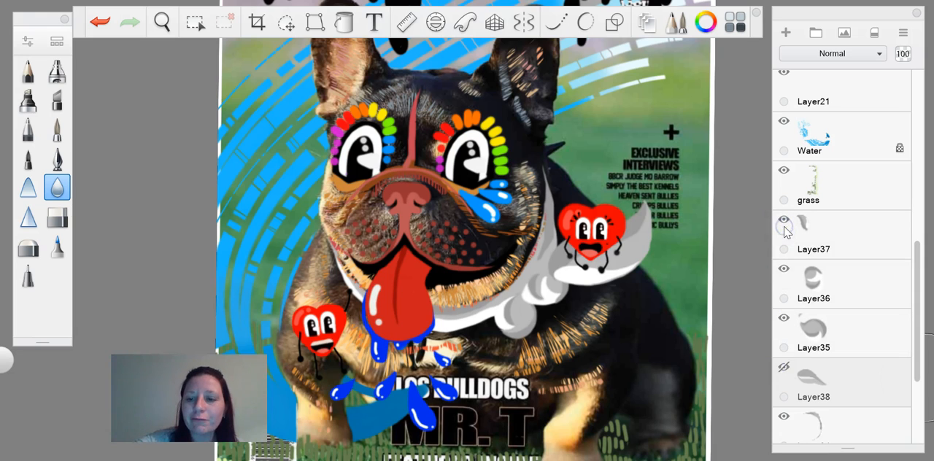
pyautogui.click(783, 362)
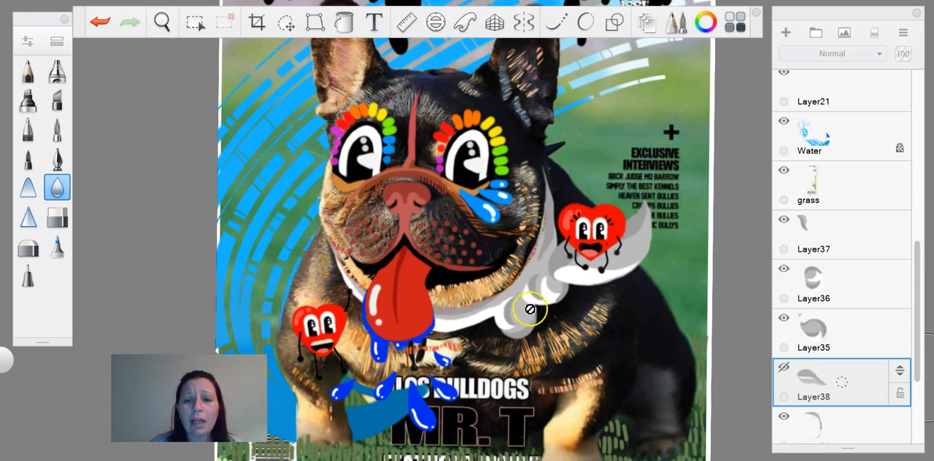
pyautogui.click(60, 128)
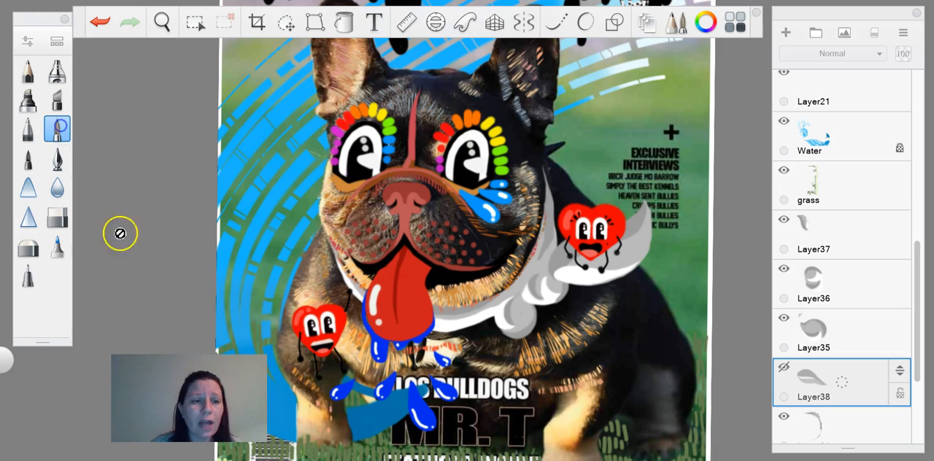
pyautogui.click(784, 368)
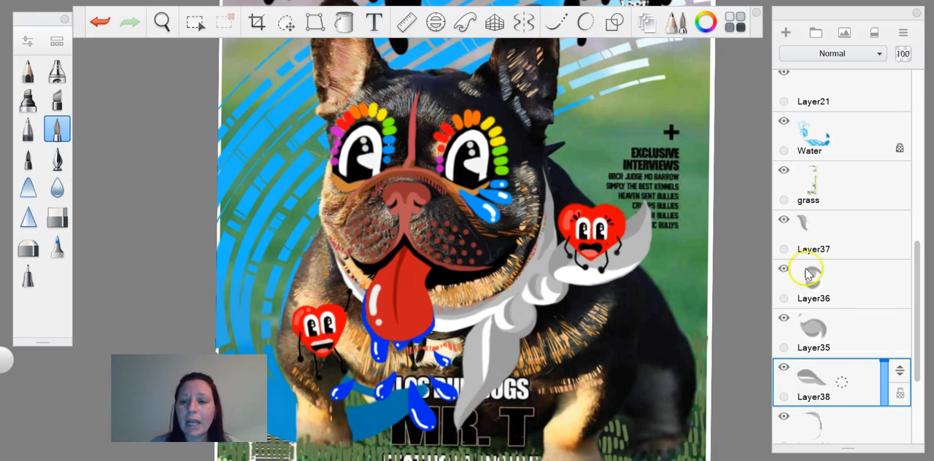
# Step: Isolate the scarf's knot pieces by hiding Layer37, Layer38 and the neckband layer, viewing Layer36 and Layer35 separately
pyautogui.click(784, 270)
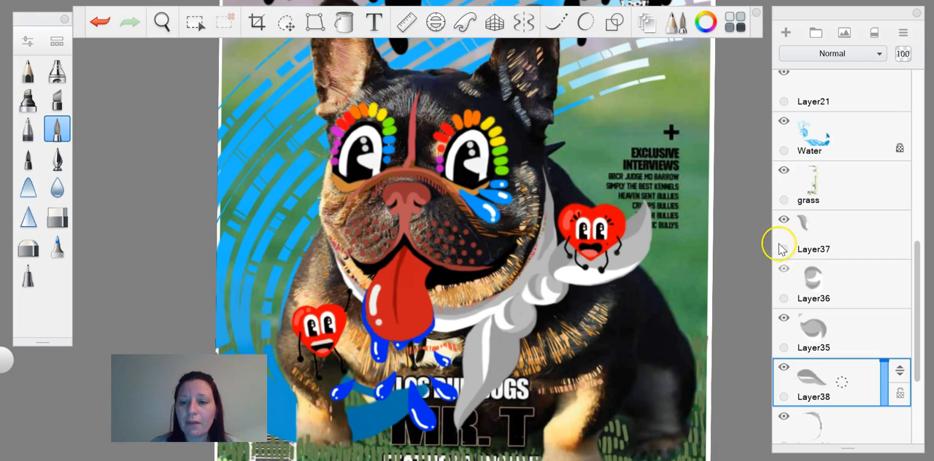
pyautogui.click(783, 221)
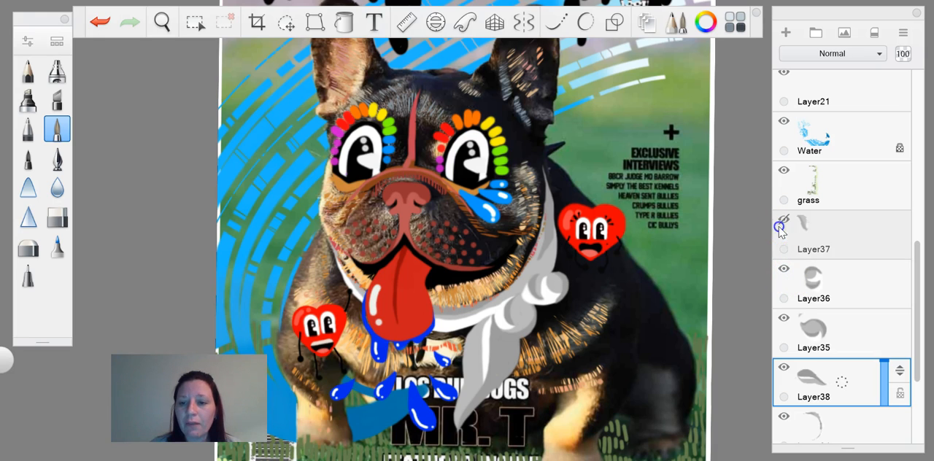
pyautogui.click(784, 319)
pyautogui.click(784, 368)
pyautogui.click(784, 418)
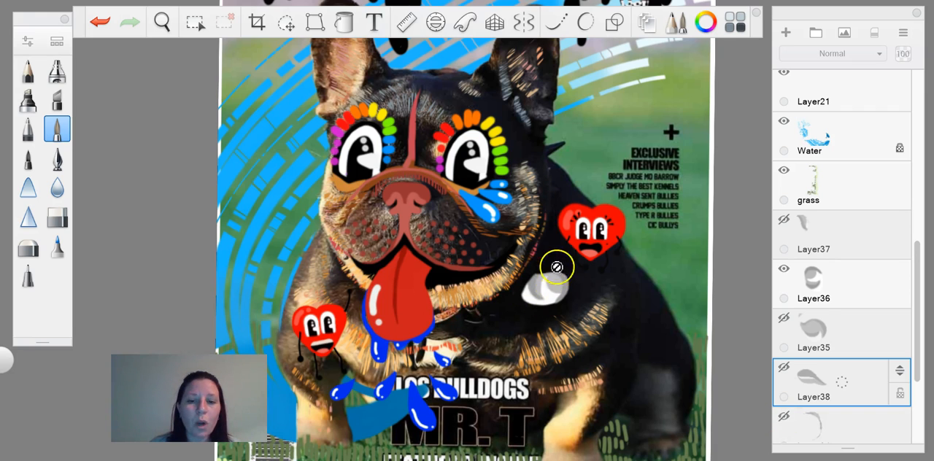
pyautogui.click(782, 319)
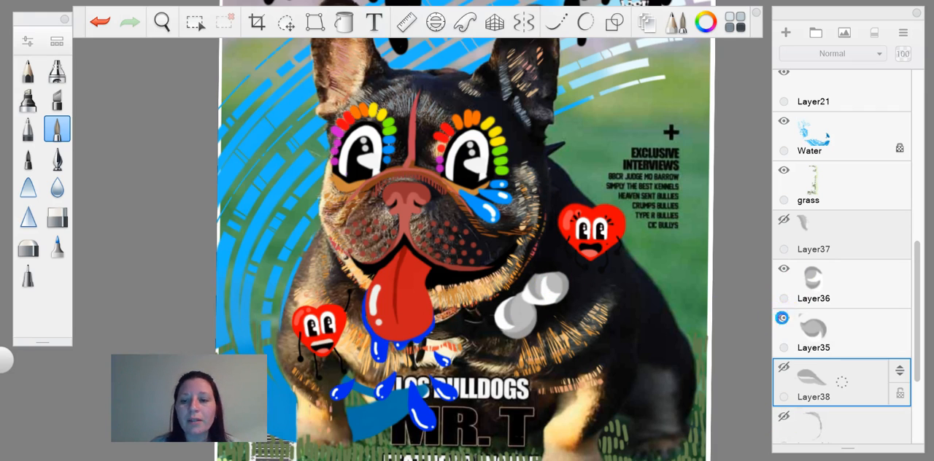
pyautogui.click(785, 274)
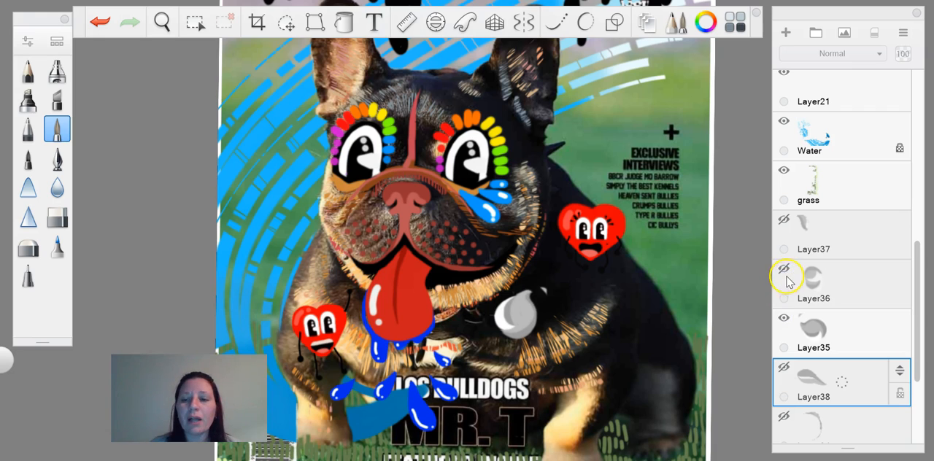
# Step: Show Layer36, Layer37, Layer38 and the neckband layer again to restore the whole scarf
pyautogui.click(785, 271)
pyautogui.click(784, 220)
pyautogui.click(784, 367)
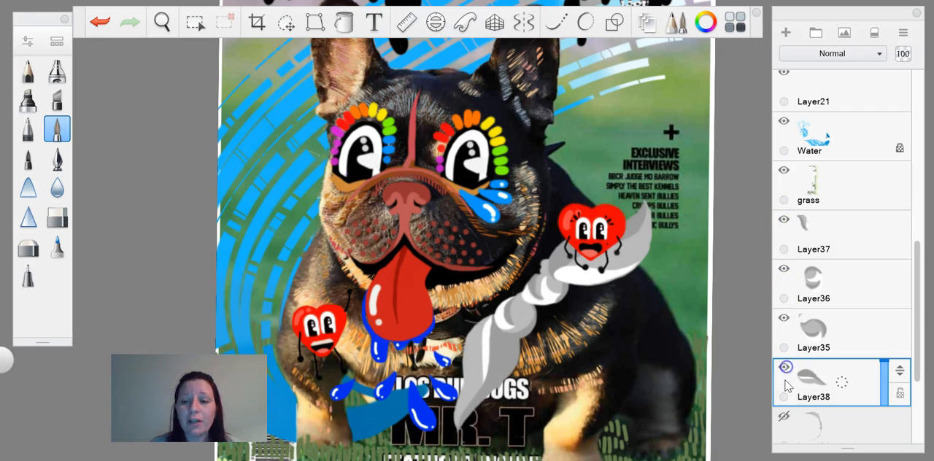
pyautogui.click(784, 417)
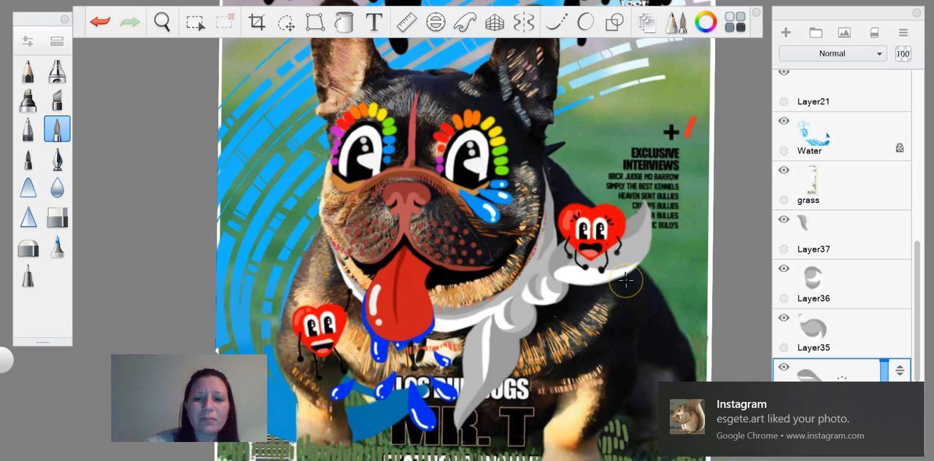
# Step: Undo the red stroke beside the plus sign above the Exclusive Interviews text
pyautogui.hotkey('ctrl', 'z')
pyautogui.scroll(-5, 626, 279)
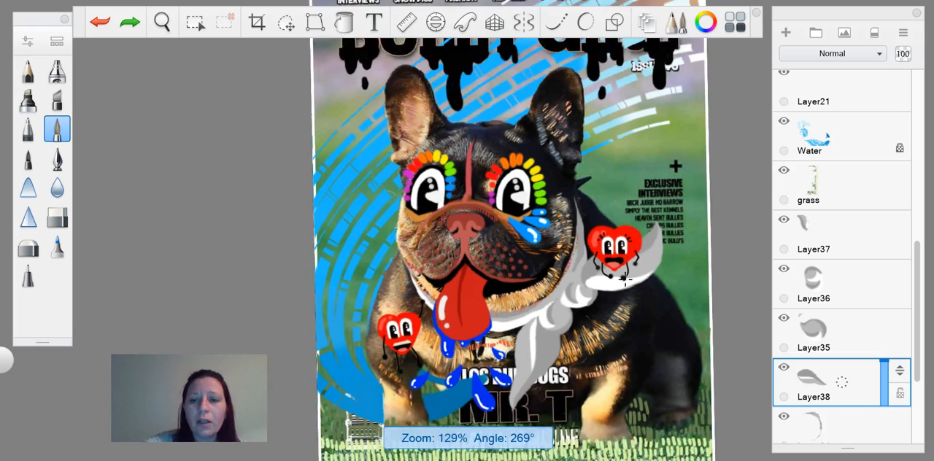
pyautogui.scroll(3, 626, 279)
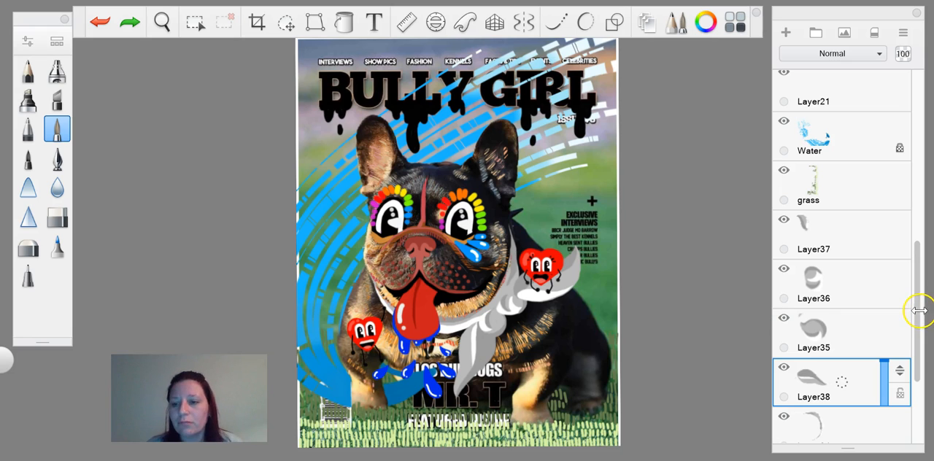
# Step: Show the ear ring and Fish layers over the cover
pyautogui.moveTo(919, 315); pyautogui.dragTo(907, 153)
pyautogui.click(786, 241)
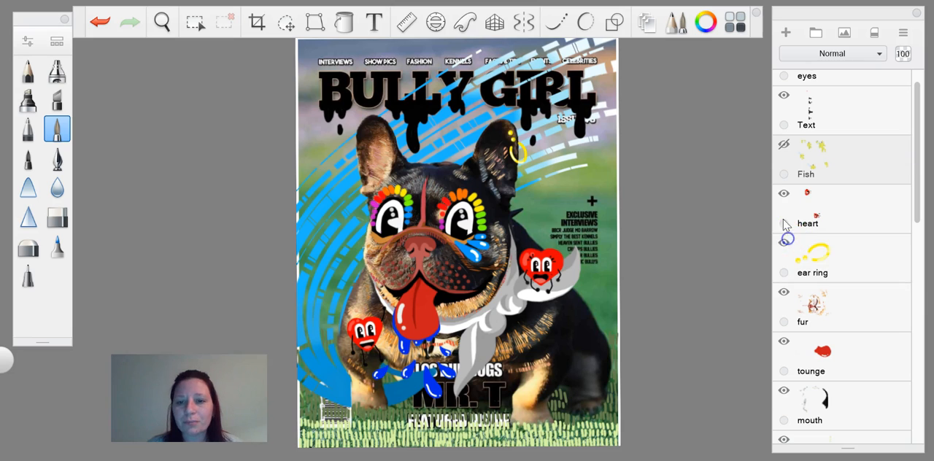
pyautogui.click(784, 144)
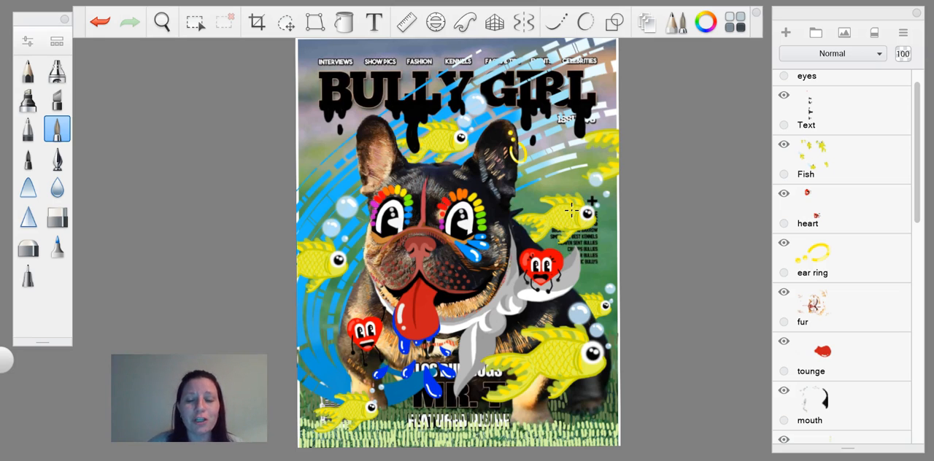
# Step: Duplicate the yellow fish beside the plus sign onto its own layer from a rectangular selection of the Fish layer
pyautogui.scroll(5, 572, 211)
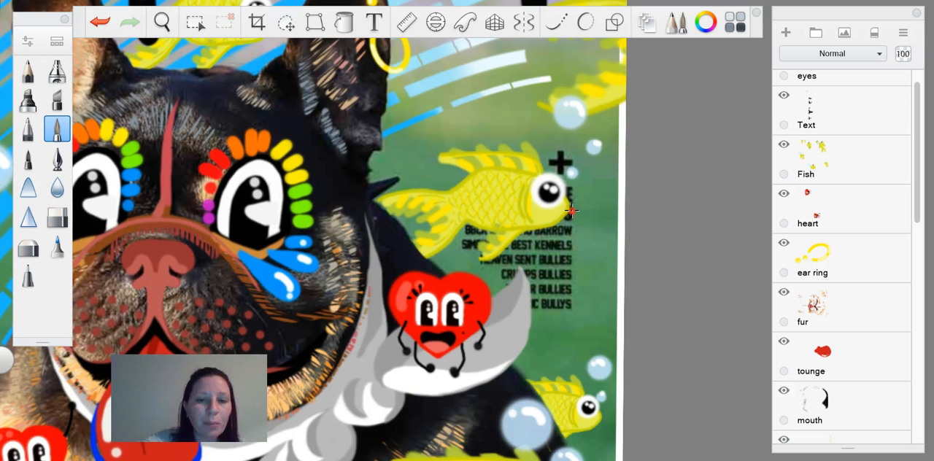
pyautogui.scroll(5, 533, 219)
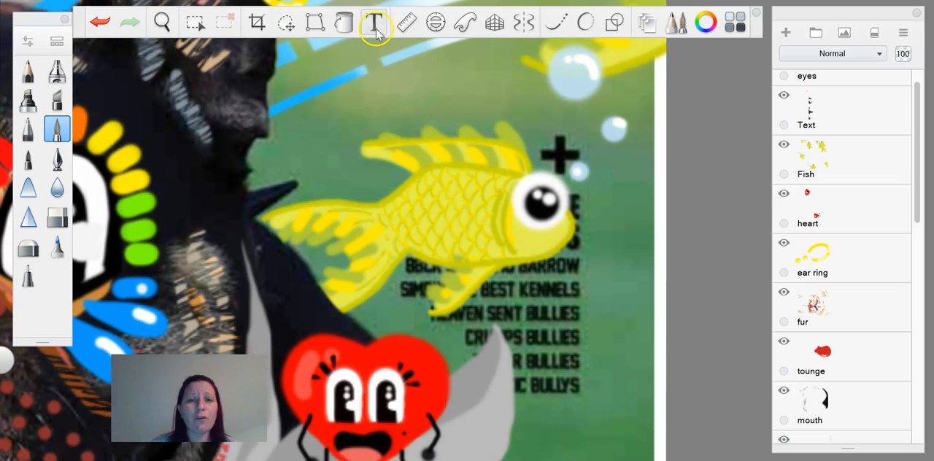
pyautogui.click(195, 22)
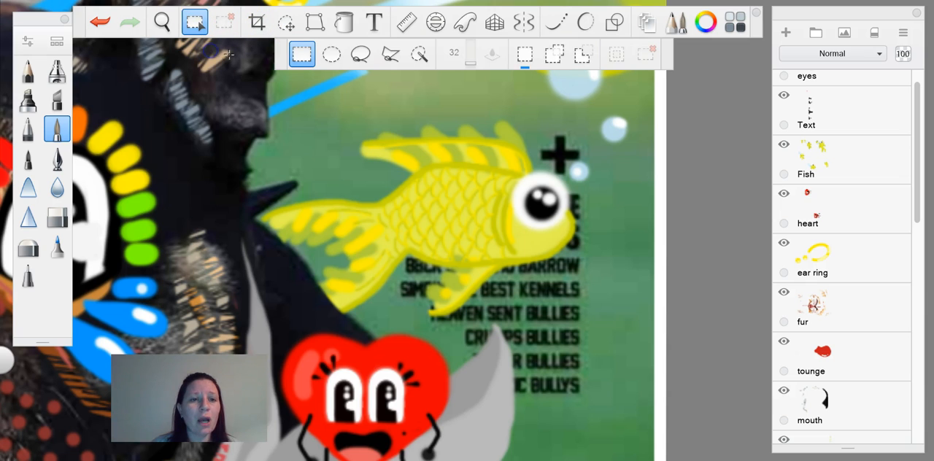
pyautogui.moveTo(249, 93); pyautogui.dragTo(602, 338)
pyautogui.click(843, 171)
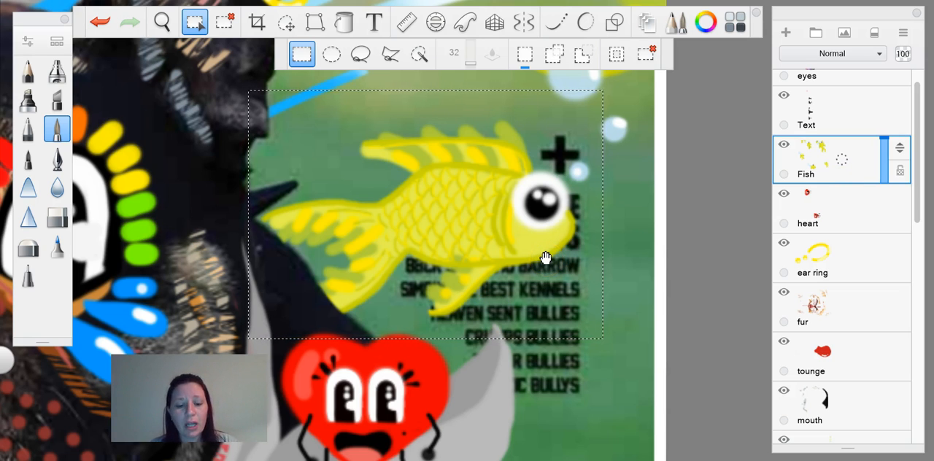
pyautogui.press('v')
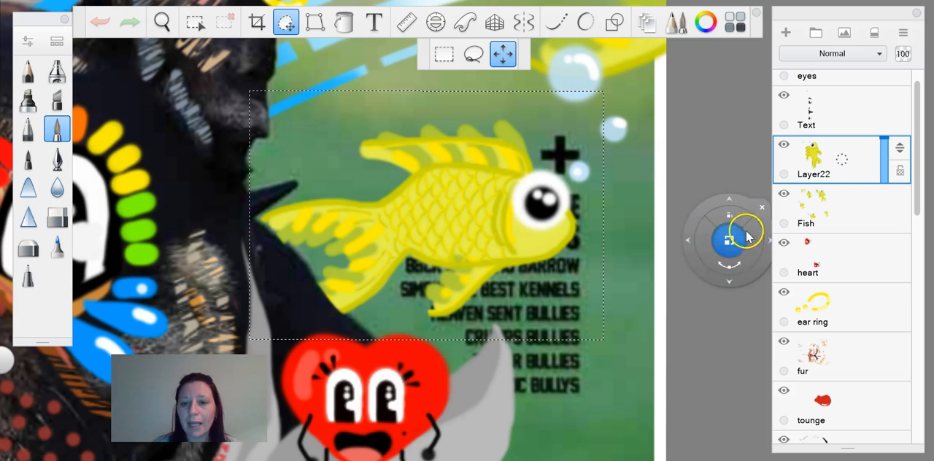
# Step: Try the fish copy lower down over the red heart at a slightly smaller size, and undo the duplication
pyautogui.moveTo(720, 277); pyautogui.dragTo(598, 391)
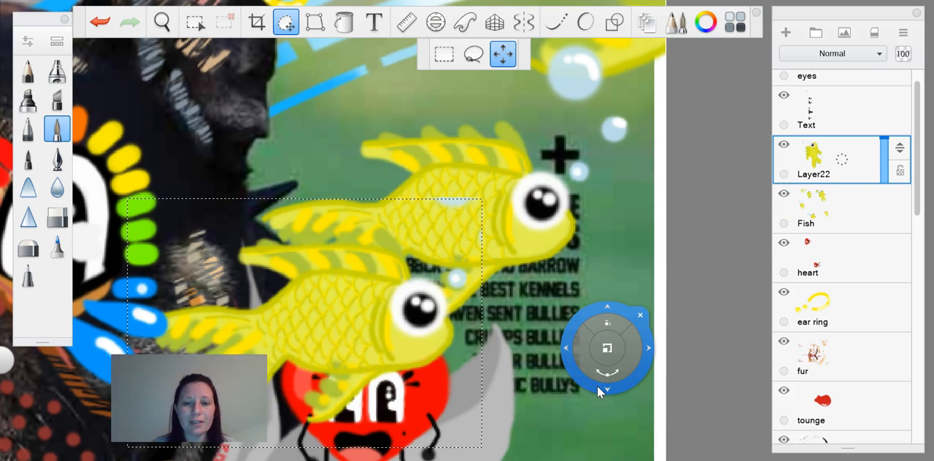
pyautogui.moveTo(603, 354)
pyautogui.mouseDown()
pyautogui.moveTo(567, 368)
pyautogui.moveTo(613, 363)
pyautogui.moveTo(605, 368)
pyautogui.mouseUp()
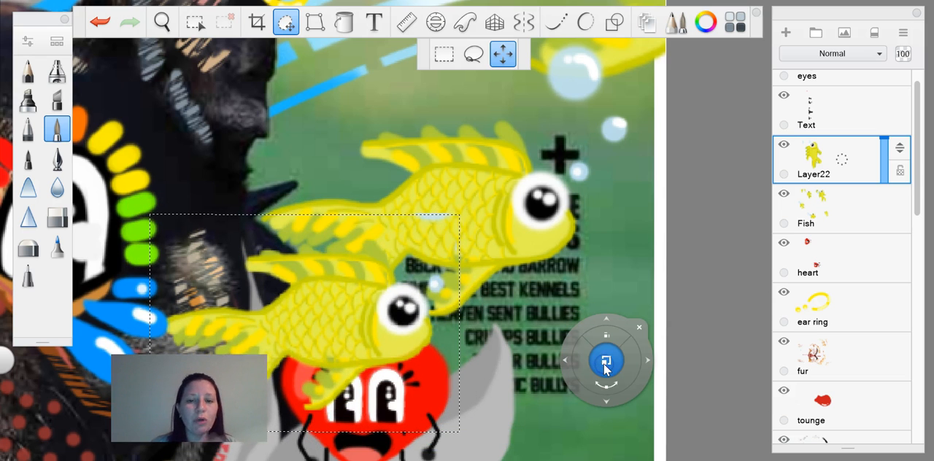
pyautogui.click(604, 369)
pyautogui.hotkey('ctrl', 'z')
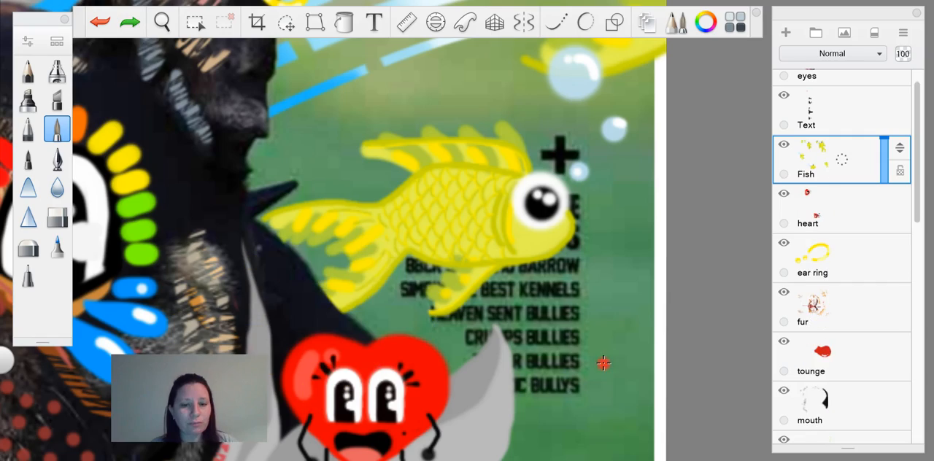
# Step: Review the whole cover with its lowest layers and compare it with the Hattie Stewart image results in the browser
pyautogui.scroll(-8, 604, 362)
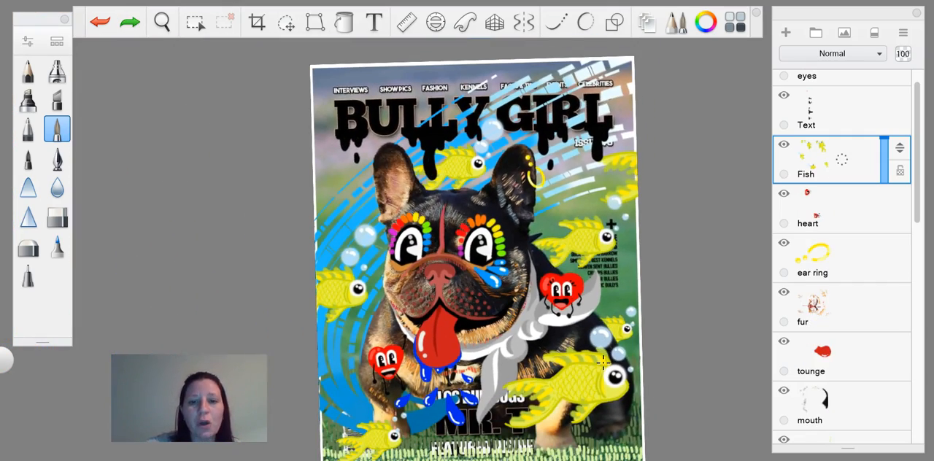
pyautogui.scroll(2, 604, 363)
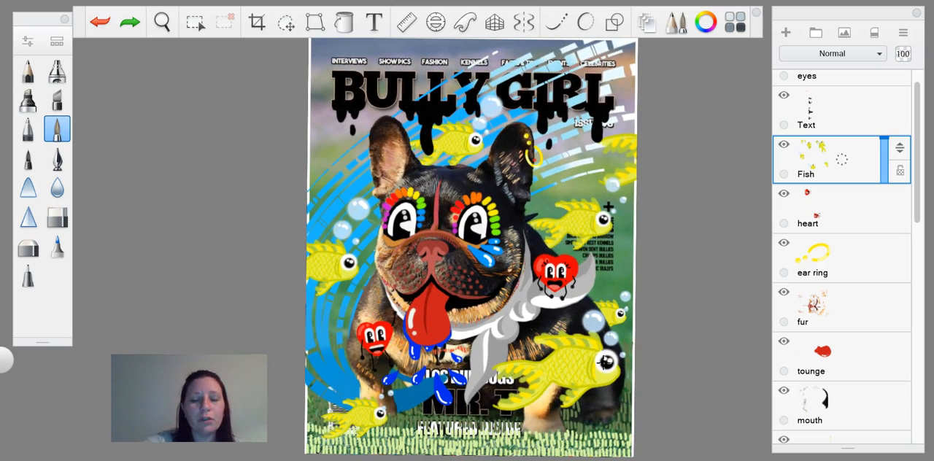
pyautogui.scroll(1, 604, 362)
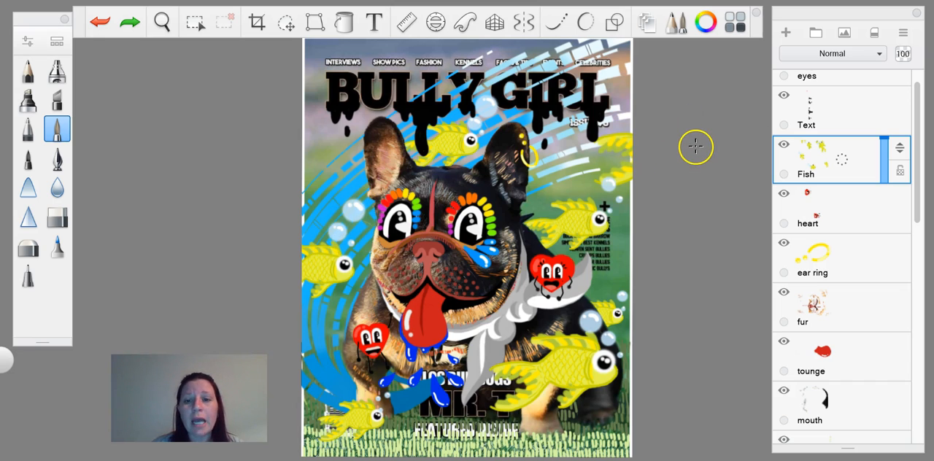
pyautogui.moveTo(919, 203); pyautogui.dragTo(931, 417)
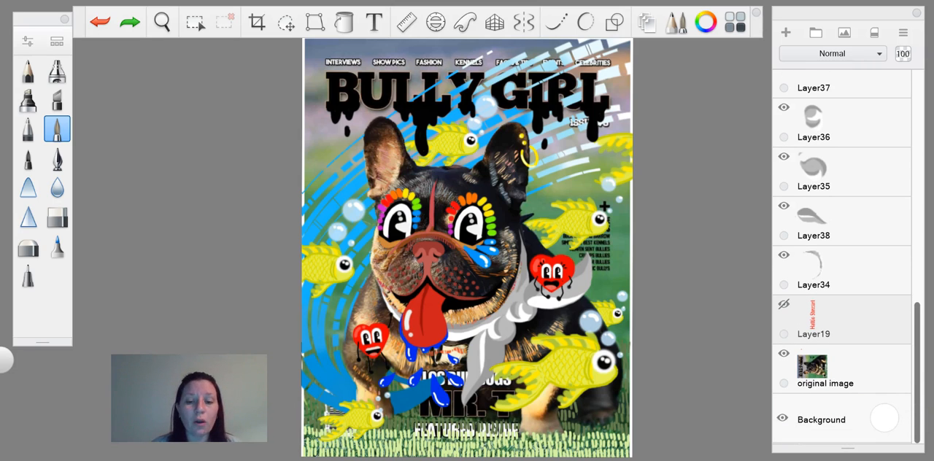
pyautogui.hotkey('alt', 'Tab')
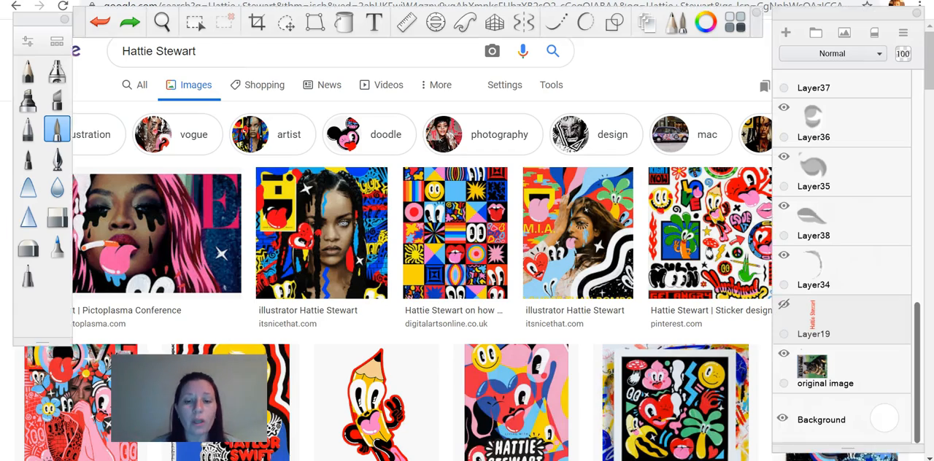
pyautogui.hotkey('alt', 'Tab')
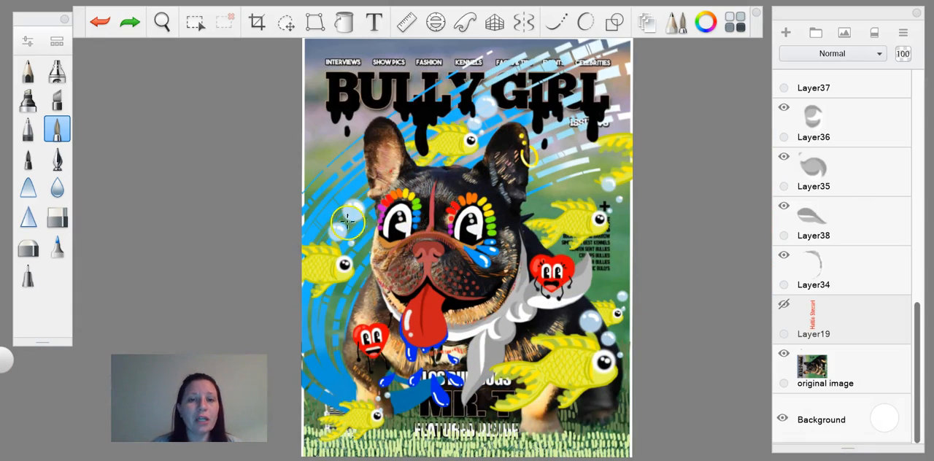